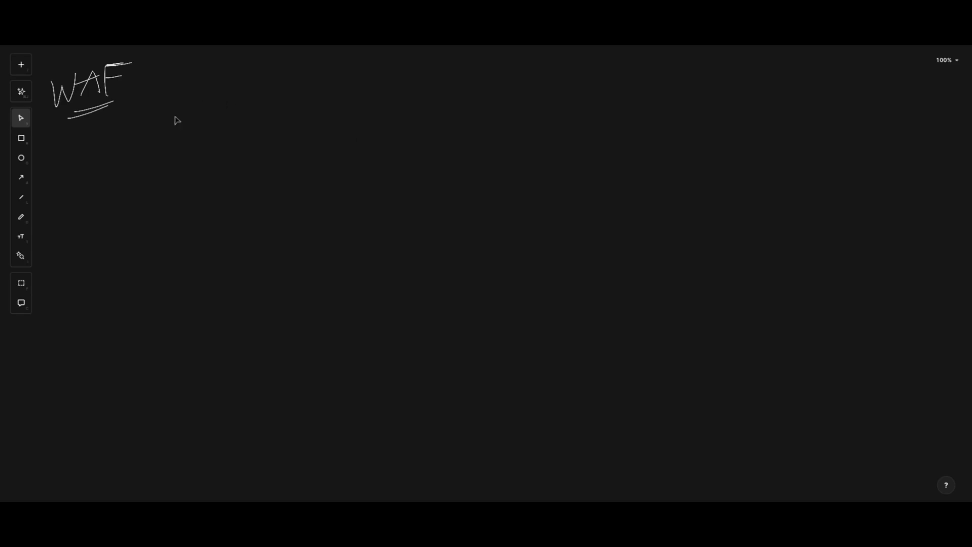
- Sketch a freehand flow from a user figure to a box labelled ALB and on to a box labelled ECS, linked with arrows
left_click(23, 218)
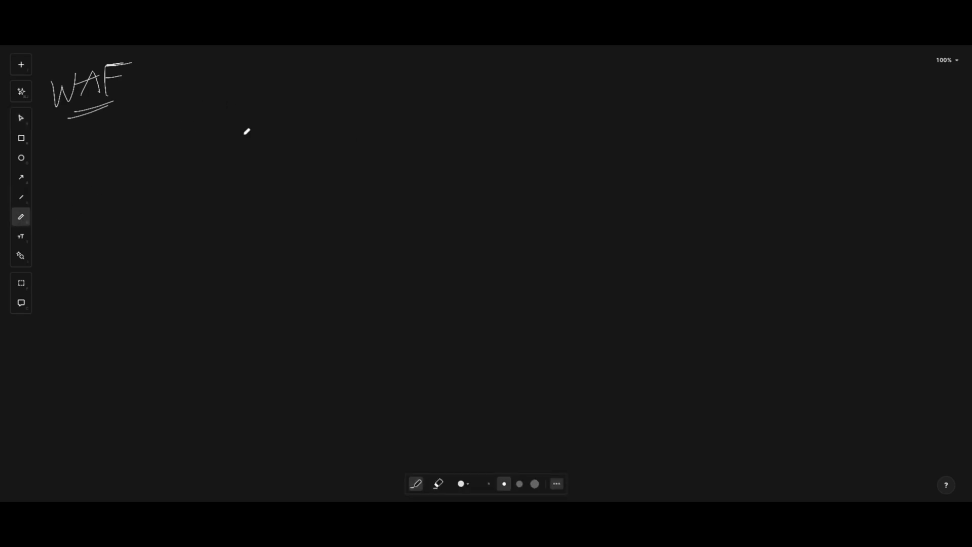
mouse_move(337, 168)
left_mouse_down()
mouse_move(396, 217)
mouse_move(369, 171)
mouse_move(351, 208)
mouse_move(375, 203)
mouse_move(358, 191)
mouse_move(365, 201)
left_mouse_up()
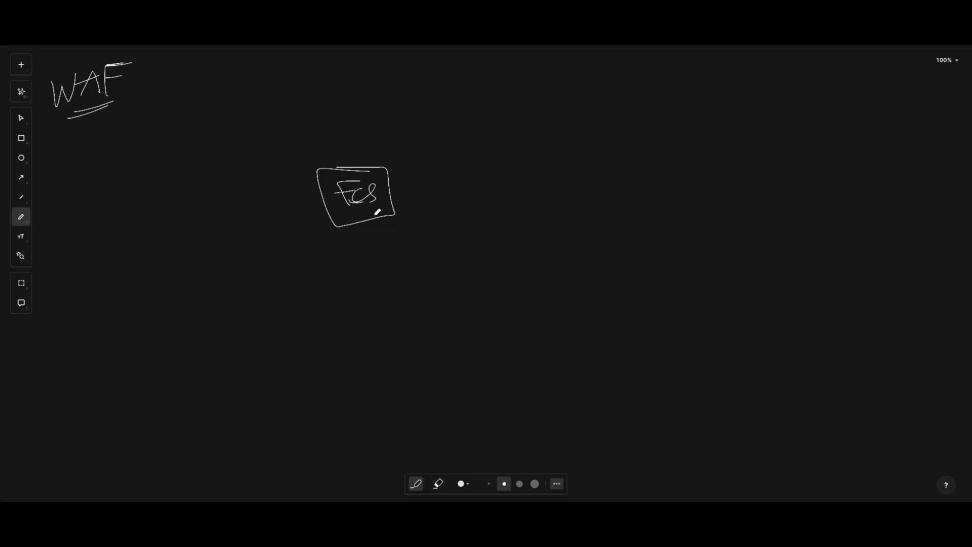
mouse_move(194, 215)
left_mouse_down()
mouse_move(231, 192)
mouse_move(226, 199)
left_mouse_up()
mouse_move(202, 166)
left_mouse_down()
mouse_move(217, 164)
mouse_move(174, 183)
mouse_move(226, 165)
left_mouse_up()
mouse_move(89, 223)
left_mouse_down()
mouse_move(108, 208)
mouse_move(91, 229)
mouse_move(113, 242)
mouse_move(157, 219)
left_mouse_up()
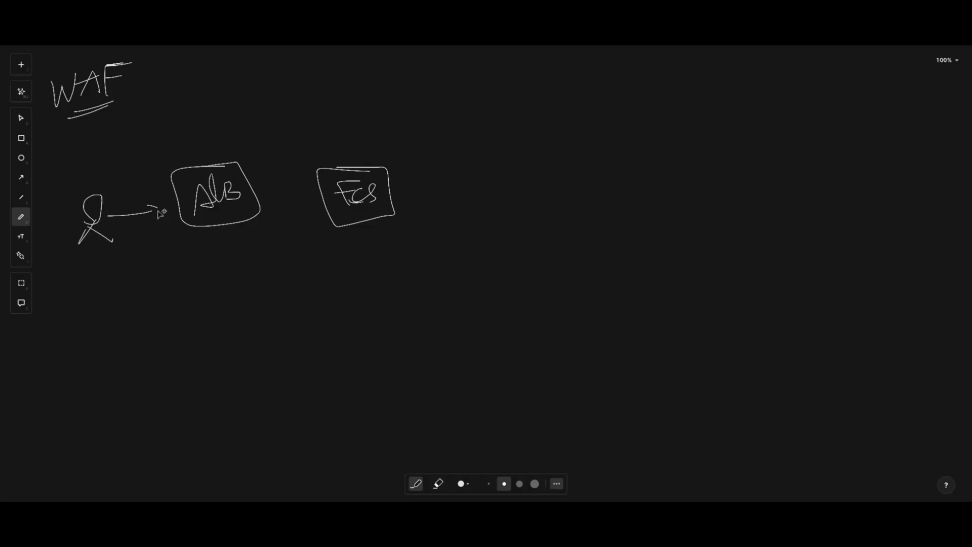
mouse_move(260, 205)
left_mouse_down()
mouse_move(317, 204)
mouse_move(293, 231)
left_mouse_up()
- Draw more user figures and placeholder dashes below the first user, with arrows pointing up to the ALB box
mouse_move(97, 294)
left_mouse_down()
mouse_move(117, 276)
mouse_move(100, 299)
mouse_move(120, 314)
left_mouse_up()
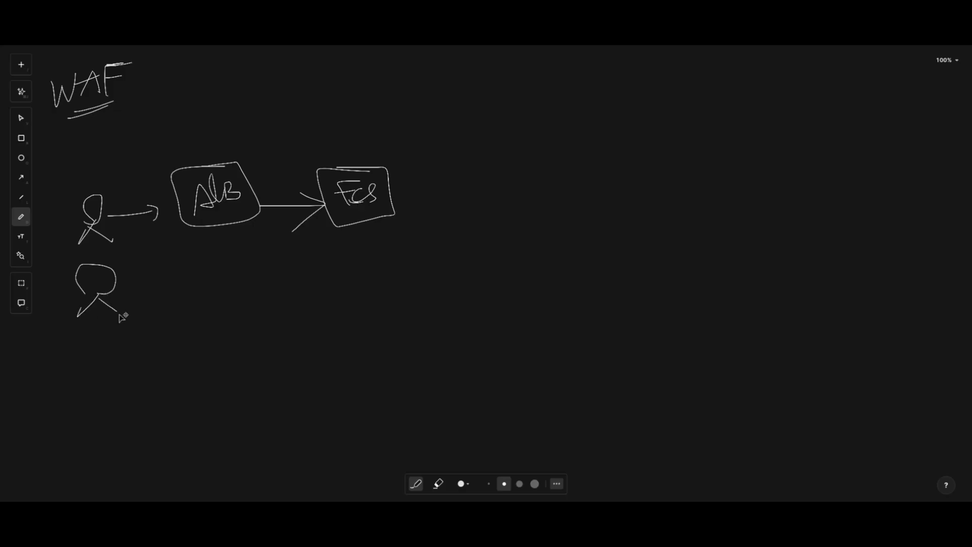
mouse_move(141, 277)
left_mouse_down()
mouse_move(158, 276)
mouse_move(140, 308)
mouse_move(179, 292)
left_mouse_up()
left_click_drag(195, 290, 216, 290)
mouse_move(121, 269)
left_mouse_down()
mouse_move(172, 229)
mouse_move(171, 241)
left_mouse_up()
left_click_drag(154, 273, 192, 252)
left_click_drag(179, 248, 235, 243)
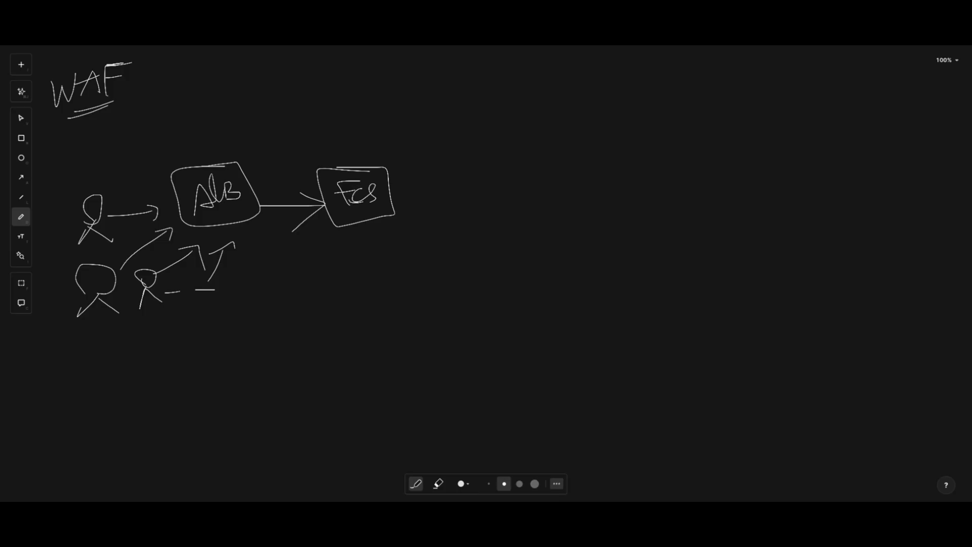
- Draw a tall box labelled WAF between the first user figure and the ALB box
mouse_move(117, 151)
left_mouse_down()
mouse_move(170, 217)
mouse_move(117, 151)
mouse_move(166, 145)
mouse_move(153, 159)
left_mouse_up()
left_click_drag(138, 189, 148, 189)
left_click_drag(135, 184, 151, 183)
left_click_drag(149, 189, 162, 186)
left_click_drag(151, 196, 162, 196)
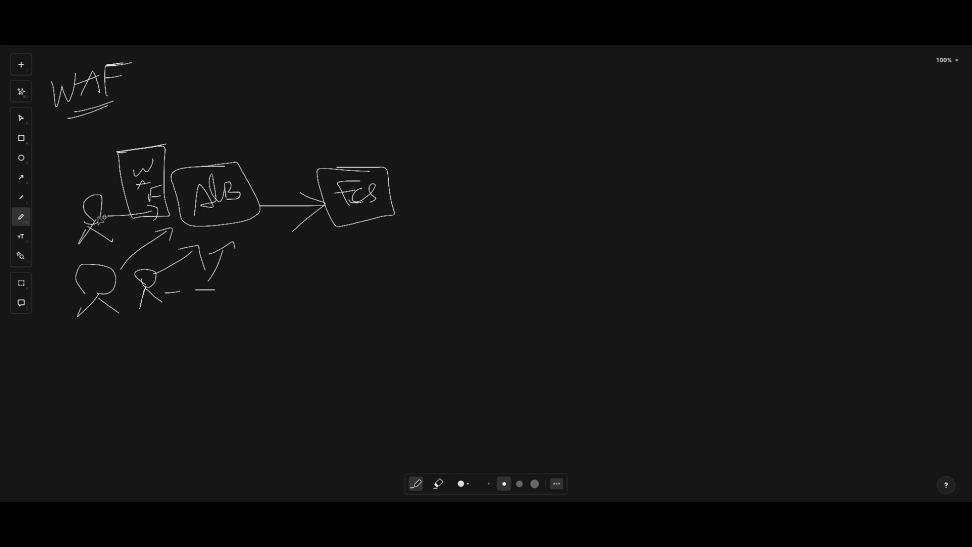
- Put a tick above the ALB box and write WAF with an arrow to an outlined group reading ALB, CF
mouse_move(196, 147)
left_mouse_down()
mouse_move(210, 159)
mouse_move(228, 128)
left_mouse_up()
mouse_move(484, 147)
left_mouse_down()
mouse_move(495, 162)
mouse_move(528, 141)
mouse_move(547, 156)
mouse_move(548, 139)
mouse_move(618, 137)
mouse_move(602, 149)
mouse_move(695, 139)
mouse_move(682, 144)
mouse_move(706, 157)
left_mouse_up()
left_click_drag(721, 141, 719, 153)
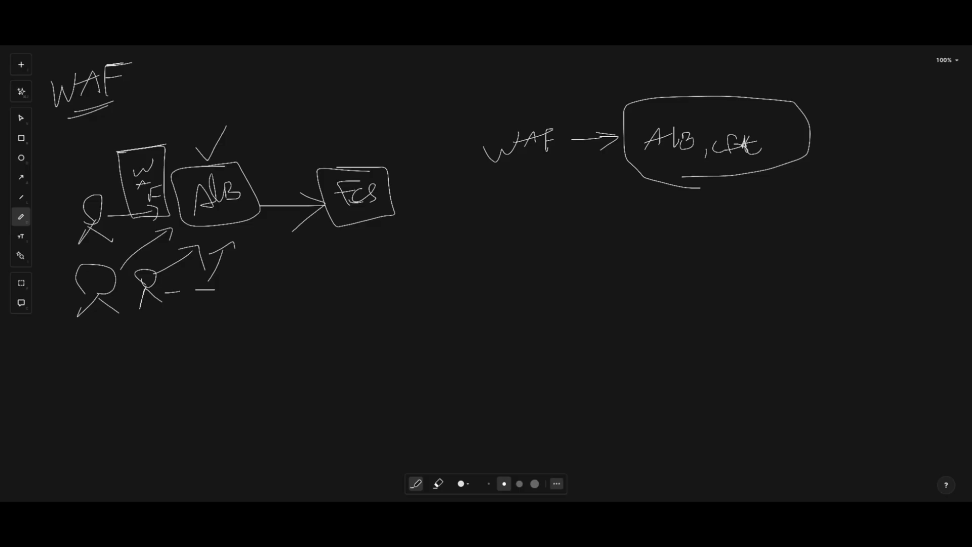
- Sketch a second flow from a user through a CF box to an ALB box, add a small W box before CF, and extend it onward
mouse_move(373, 257)
left_mouse_down()
mouse_move(353, 316)
mouse_move(456, 303)
mouse_move(465, 294)
mouse_move(440, 306)
mouse_move(466, 277)
mouse_move(521, 289)
mouse_move(512, 296)
left_mouse_up()
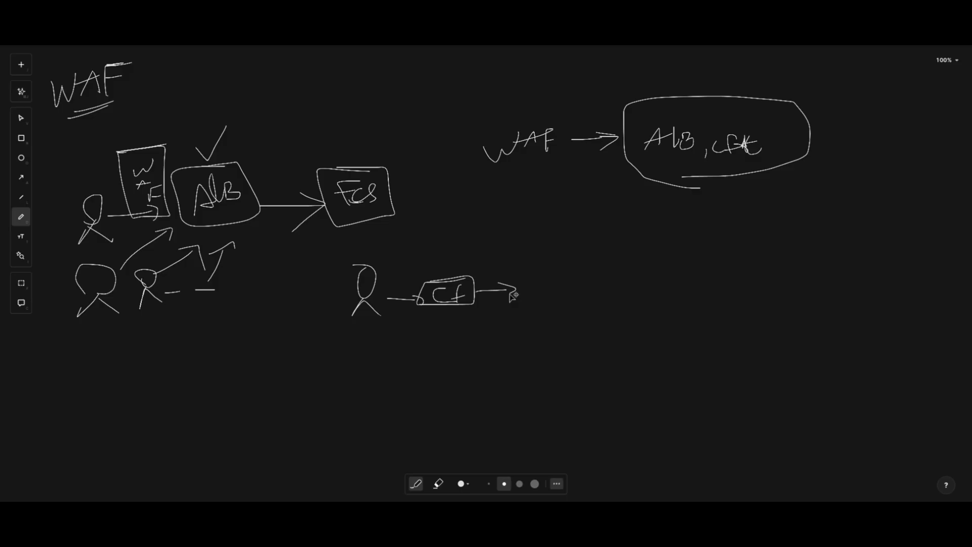
mouse_move(398, 273)
left_mouse_down()
mouse_move(413, 285)
mouse_move(391, 276)
mouse_move(407, 274)
left_mouse_up()
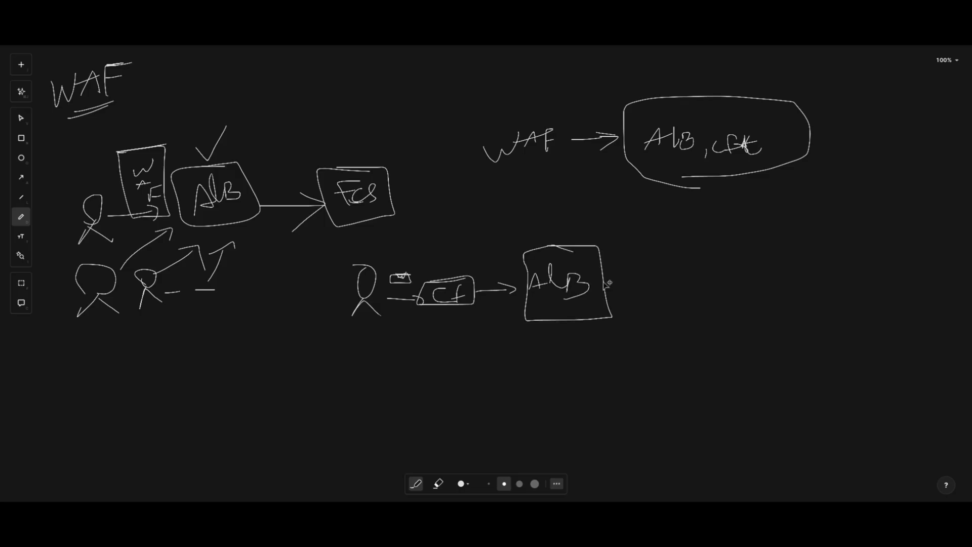
mouse_move(603, 280)
left_mouse_down()
mouse_move(651, 275)
mouse_move(669, 289)
left_mouse_up()
mouse_move(729, 264)
left_mouse_down()
mouse_move(722, 293)
mouse_move(796, 254)
mouse_move(853, 254)
mouse_move(856, 269)
left_mouse_up()
left_click_drag(883, 243, 928, 274)
left_click_drag(879, 218, 881, 219)
left_click_drag(821, 299, 853, 303)
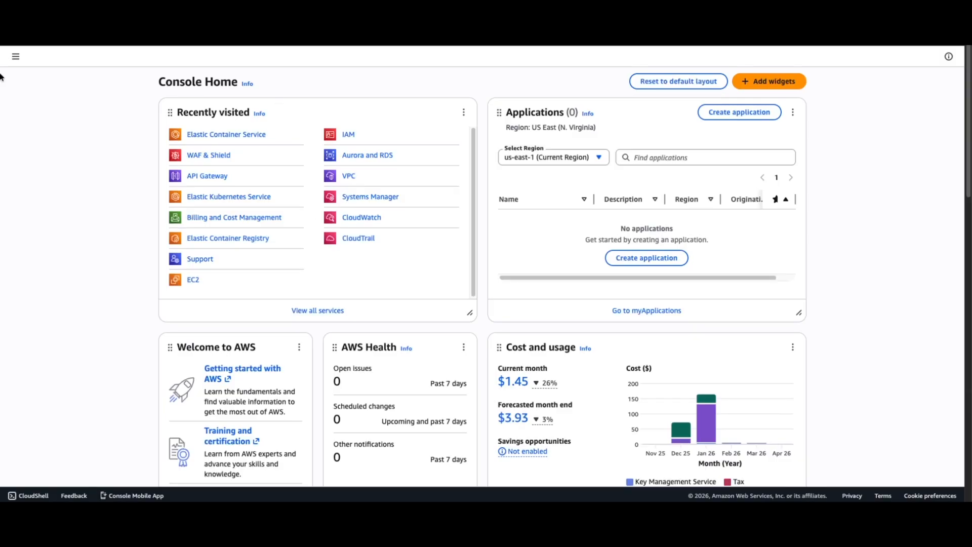
- Switch to the AWS console, open the WAF & Shield protection packs, and start creating a protection pack (web ACL)
left_click(212, 160)
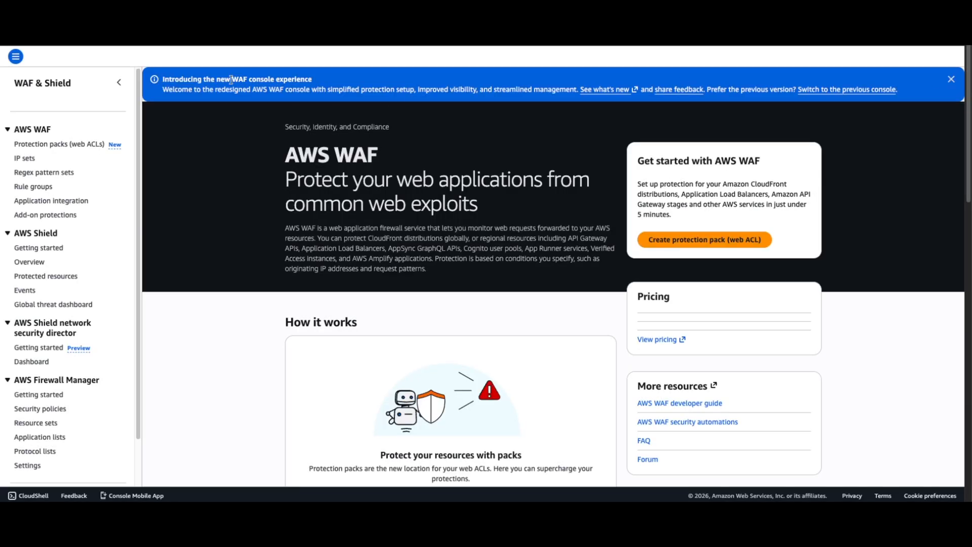
left_click(952, 80)
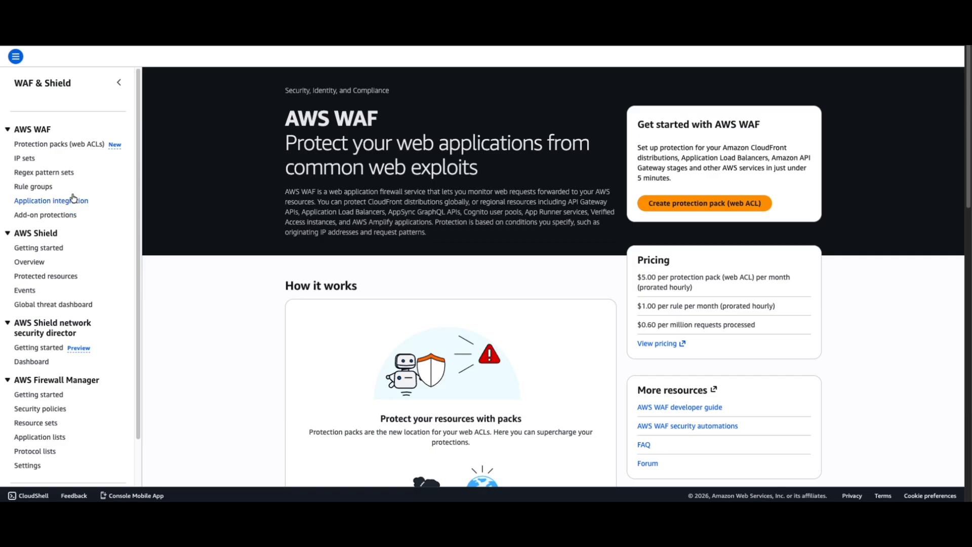
scroll(65, 426, "down", 1)
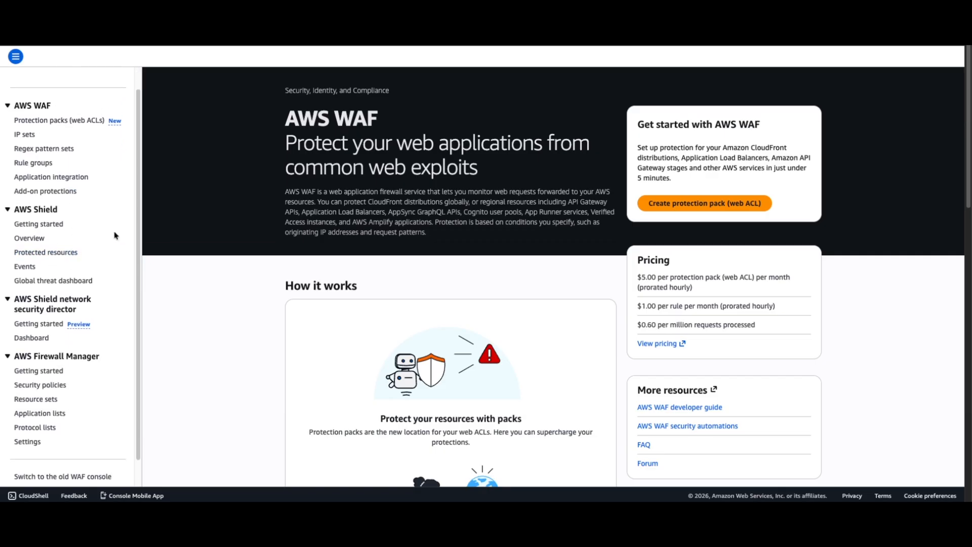
scroll(50, 152, "up", 1)
scroll(40, 134, "down", 1)
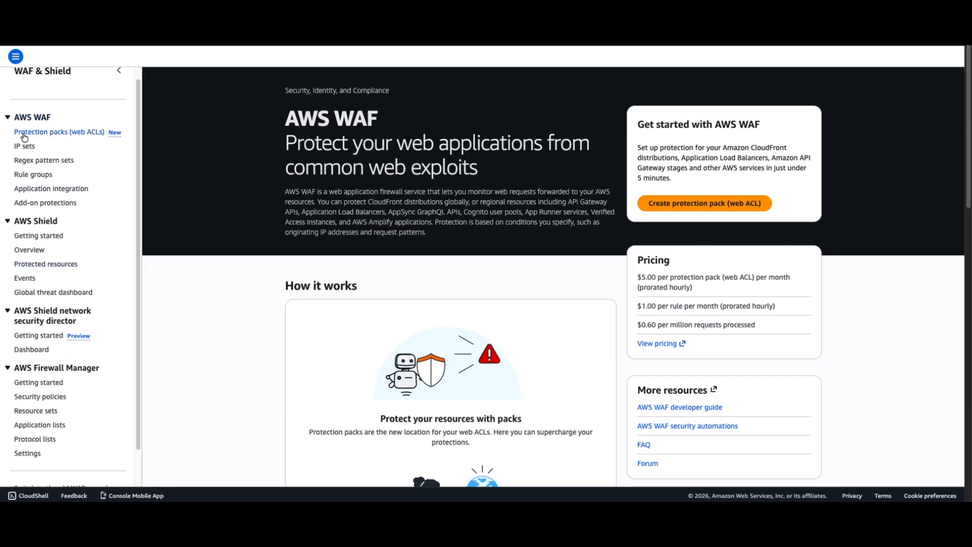
left_click(28, 133)
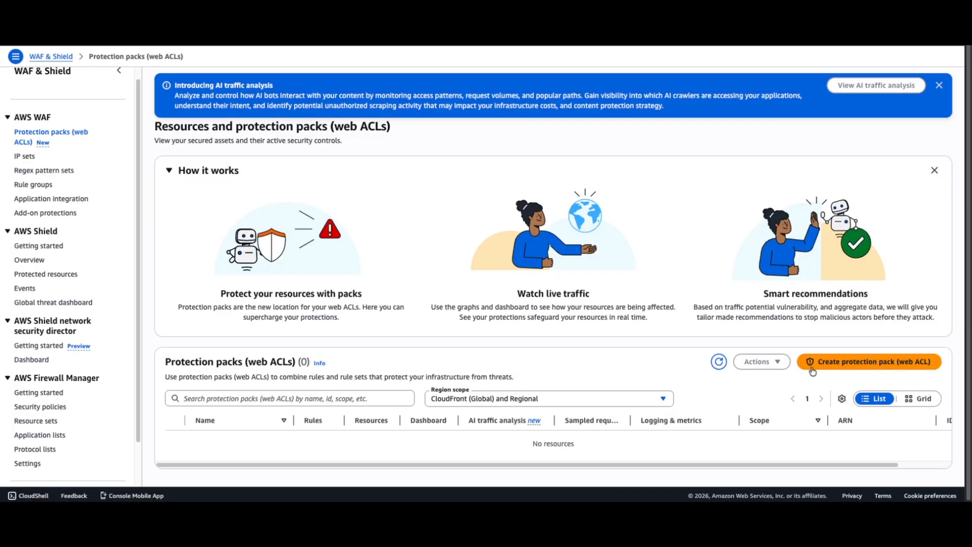
left_click(877, 361)
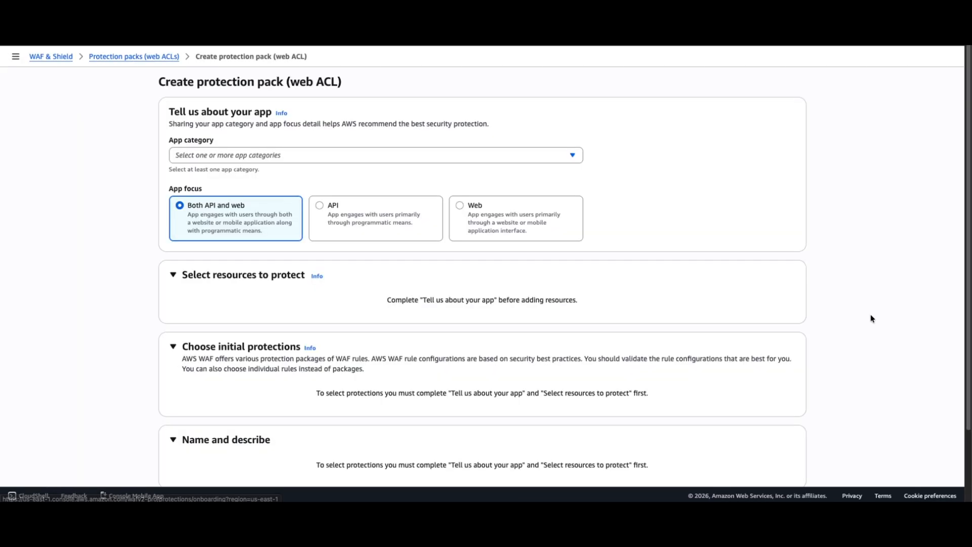
left_click(208, 161)
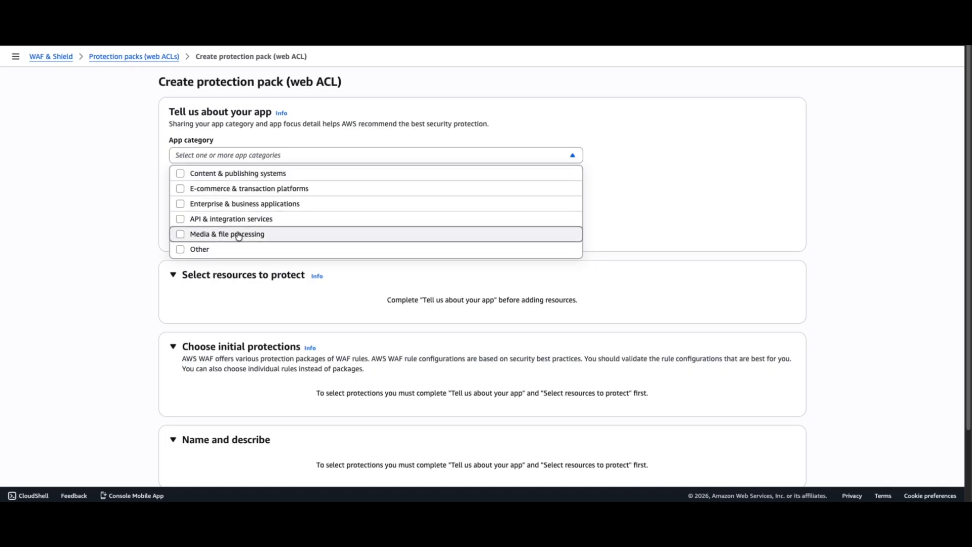
left_click(228, 219)
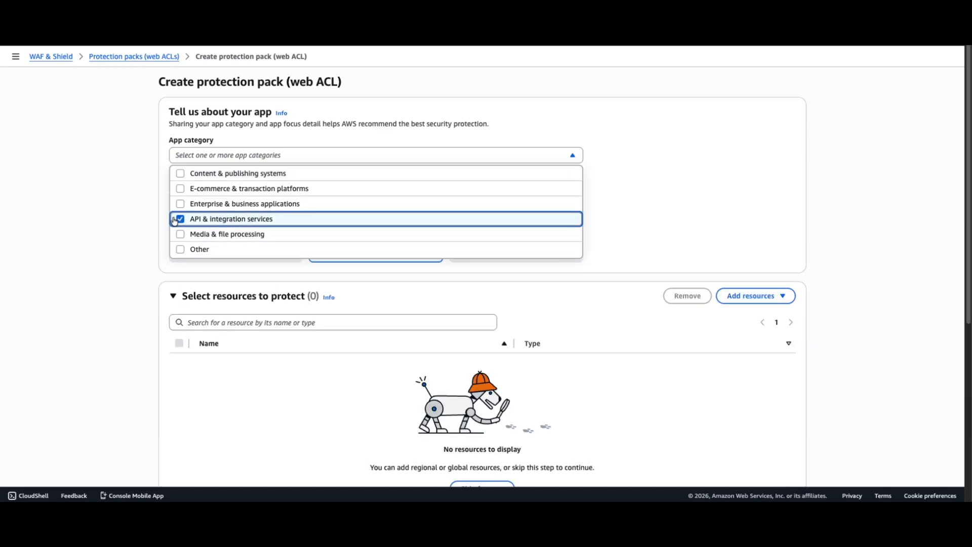
left_click(107, 231)
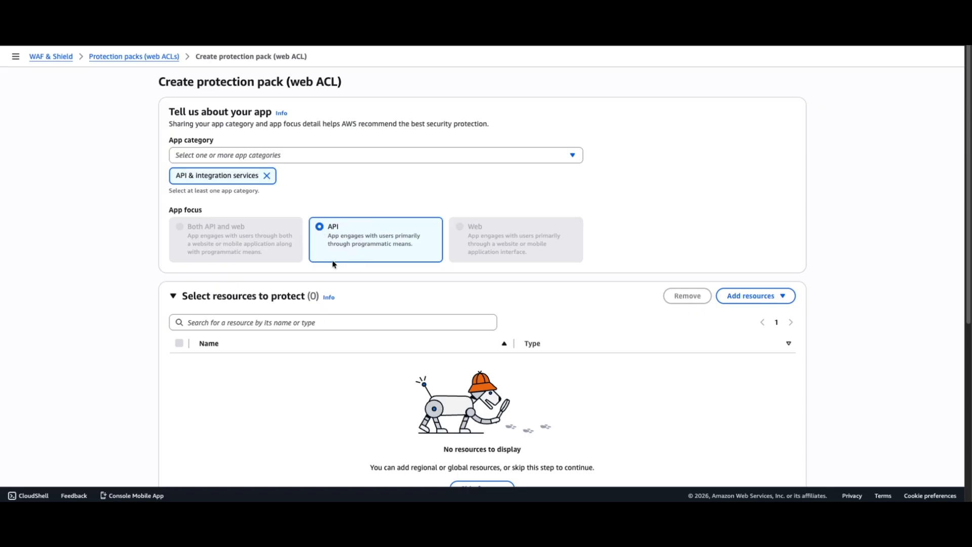
left_click(266, 175)
- Set the app category to E-commerce & transaction platforms with Both API and web as the app focus
left_click(244, 158)
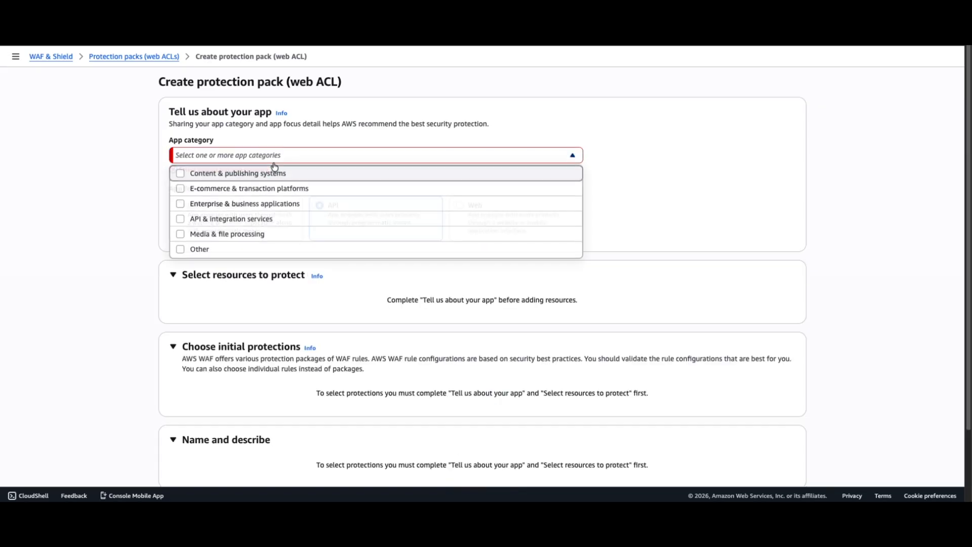
left_click(247, 190)
left_click(144, 233)
left_click(186, 232)
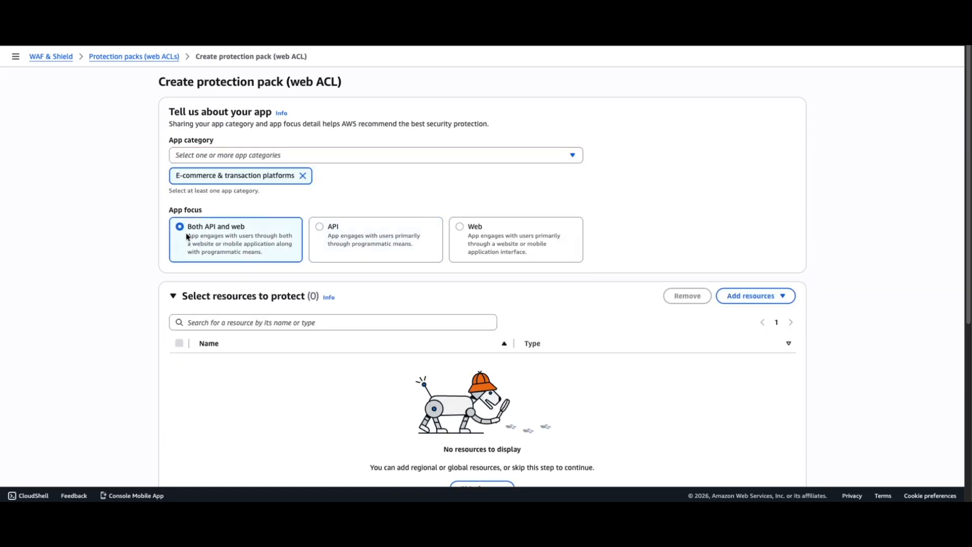
- Check which regional resources can be protected and view the global resource options without adding any
scroll(877, 256, "down", 4)
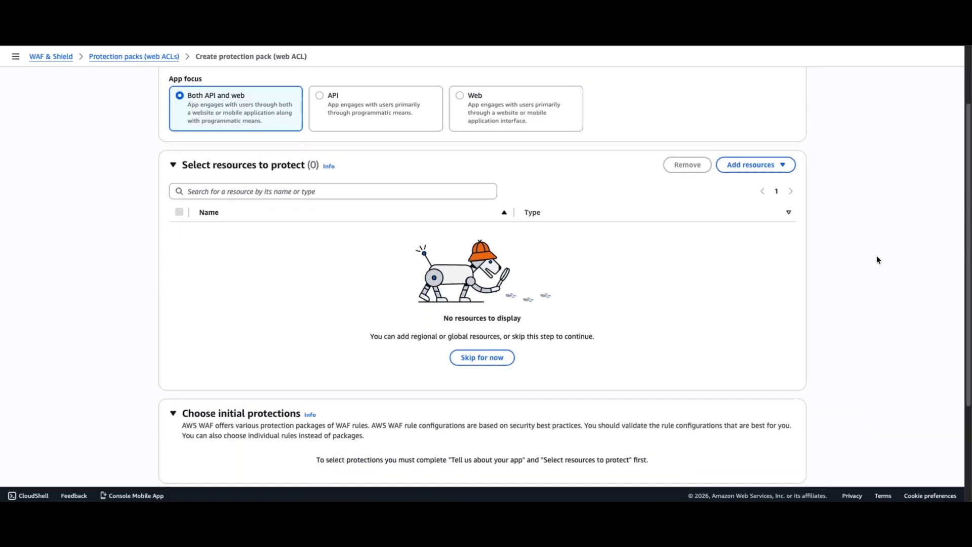
left_click(758, 110)
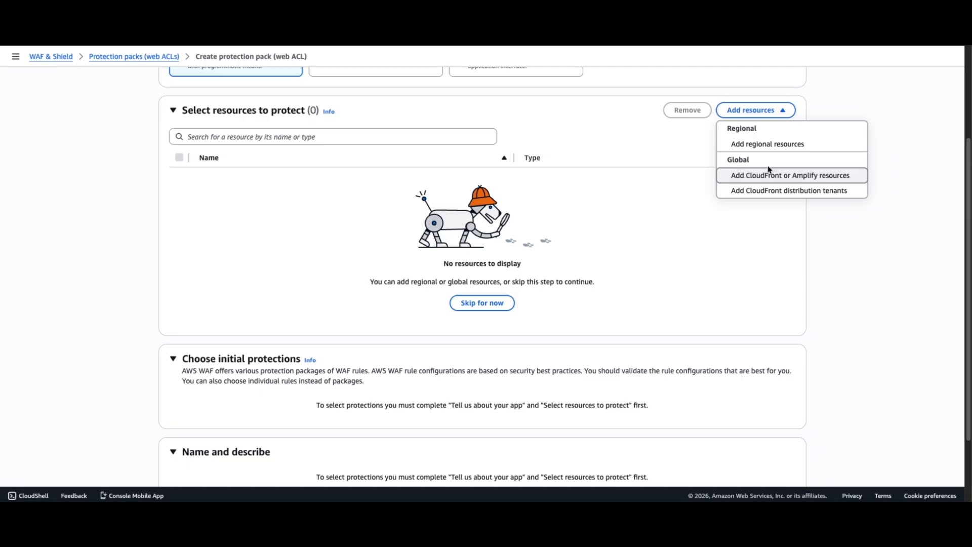
left_click(775, 145)
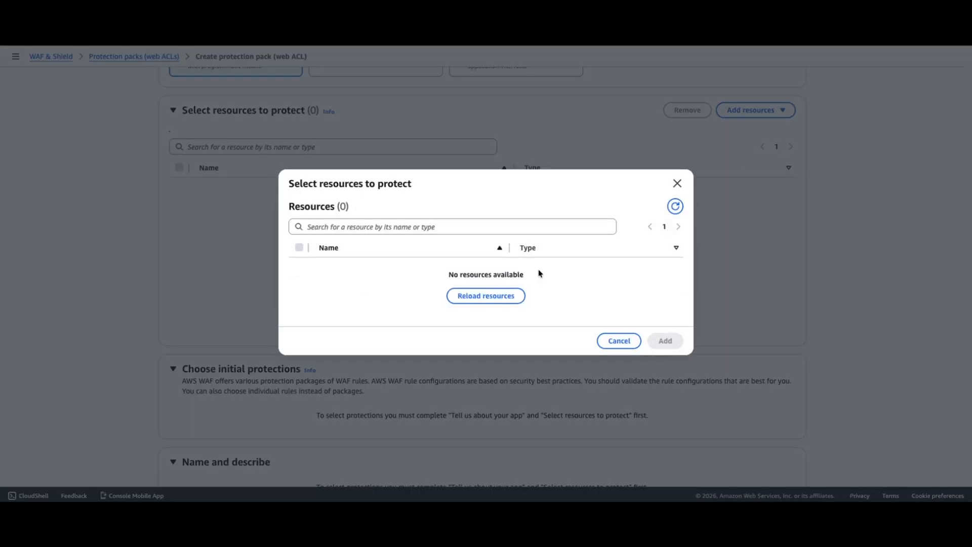
left_click(678, 184)
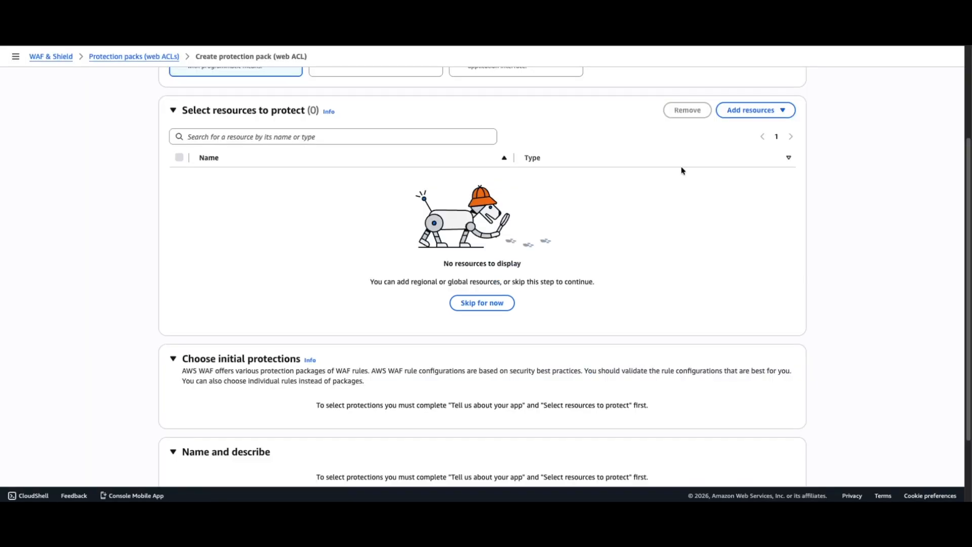
left_click(751, 108)
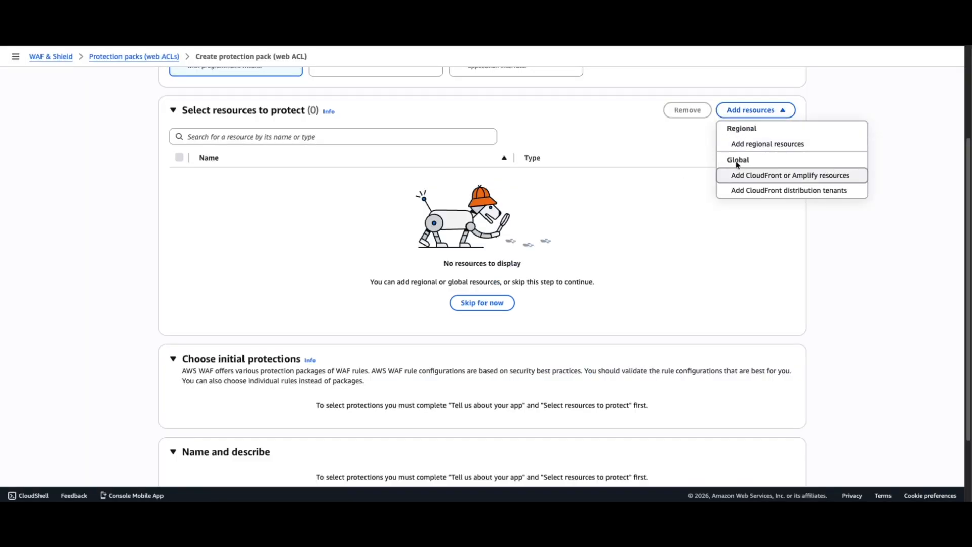
left_click(890, 319)
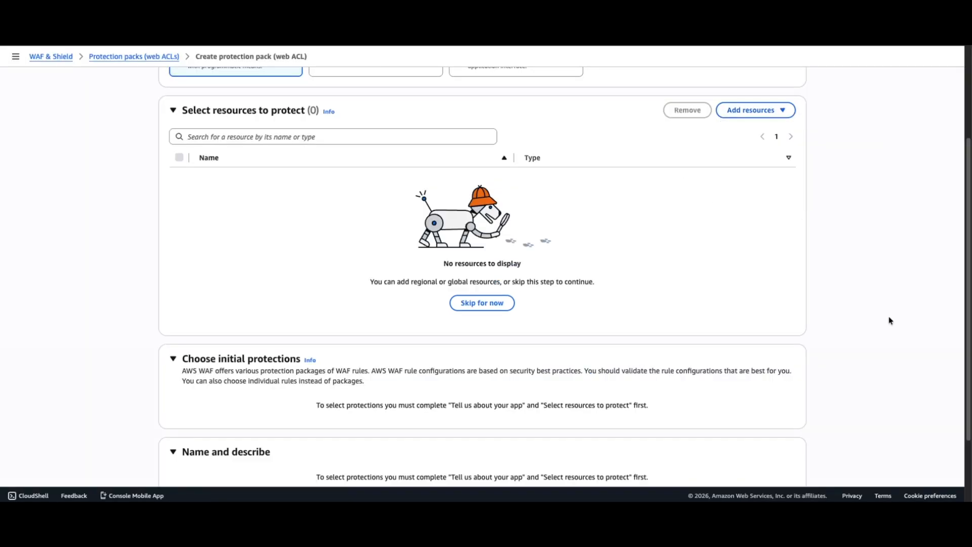
- Skip adding resources and choose the resource type covering Amazon API Gateway REST API, Application Load Balancer and AWS AppSync GraphQL API
scroll(705, 323, "up", 2)
scroll(507, 322, "down", 2)
left_click(506, 321)
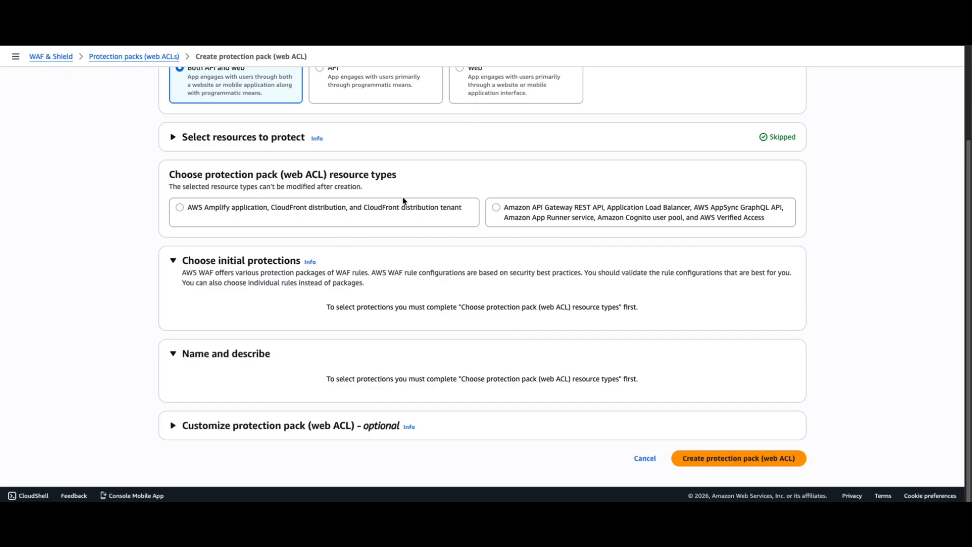
left_click(199, 205)
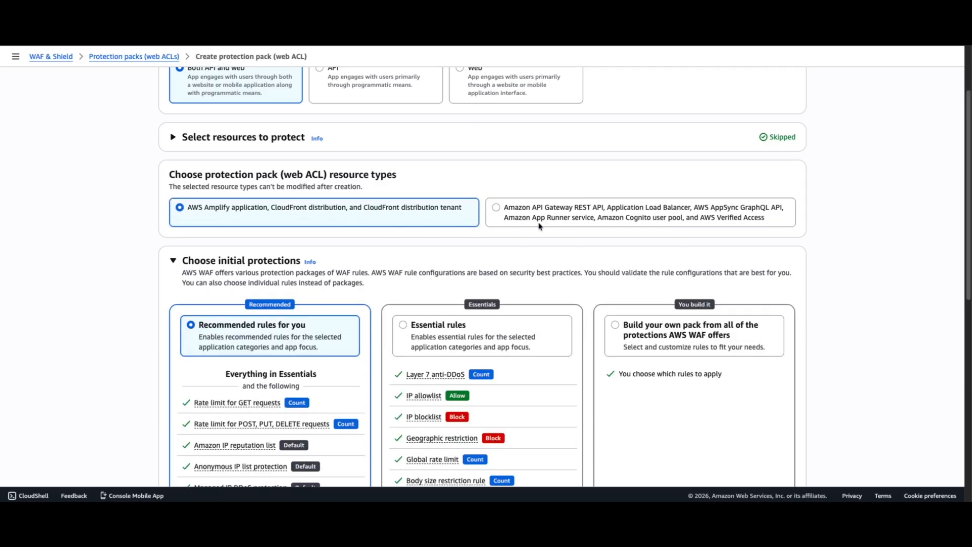
left_click(567, 223)
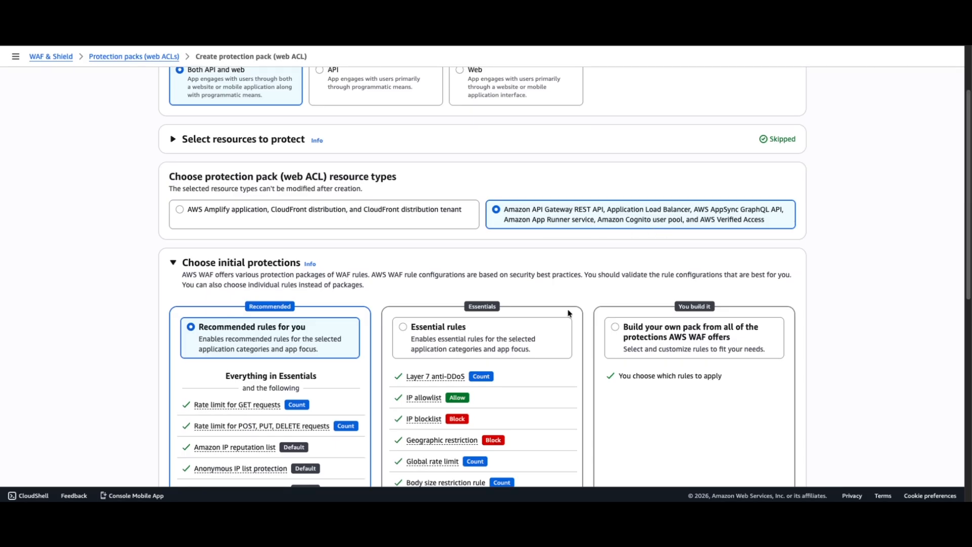
- Set the initial protections to building your own pack from all AWS WAF protections, and dismiss the rule-adding pane
scroll(558, 304, "down", 3)
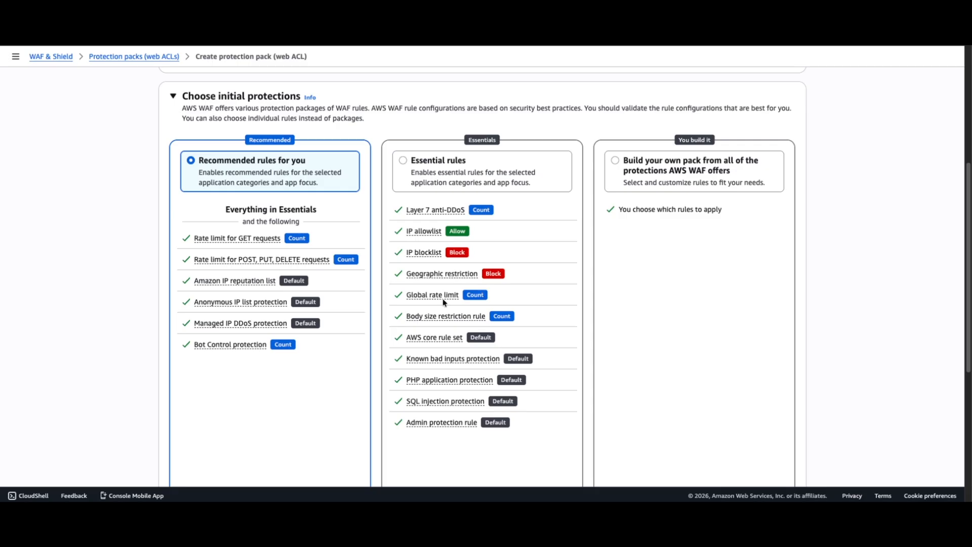
left_click(460, 172)
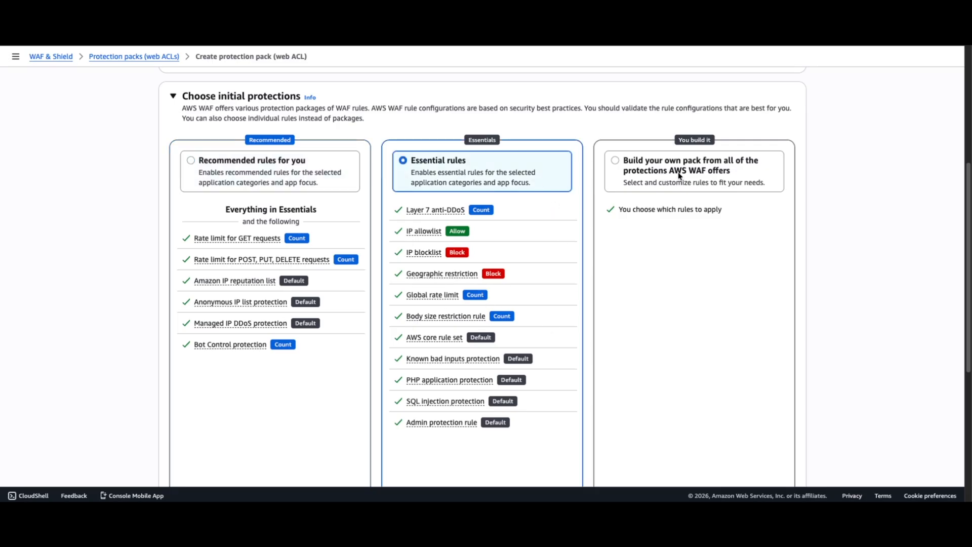
left_click(680, 176)
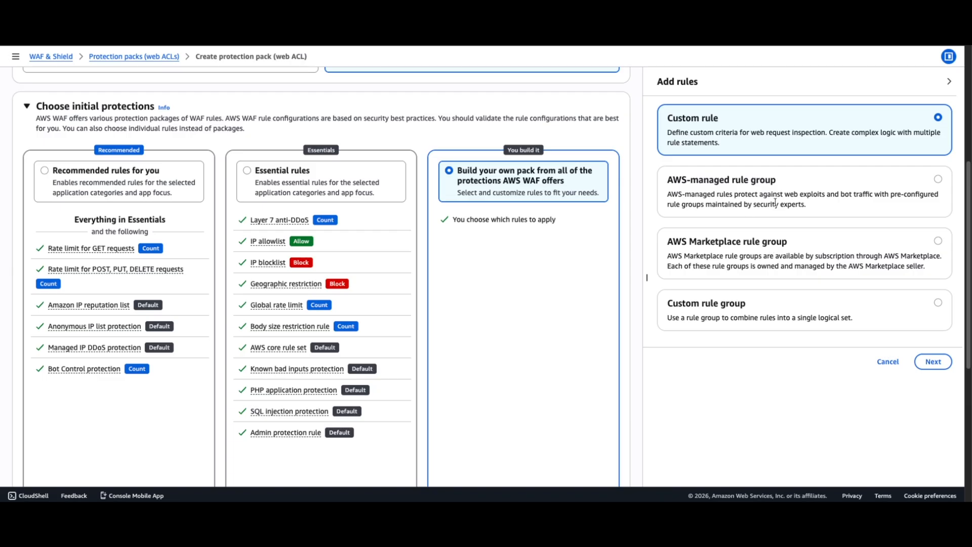
left_click(949, 81)
scroll(451, 184, "up", 6)
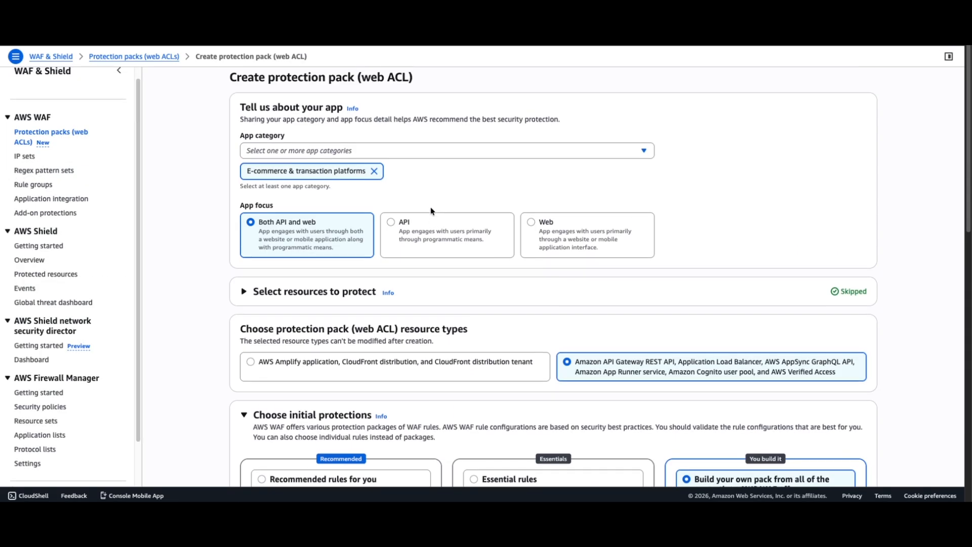
scroll(433, 238, "down", 5)
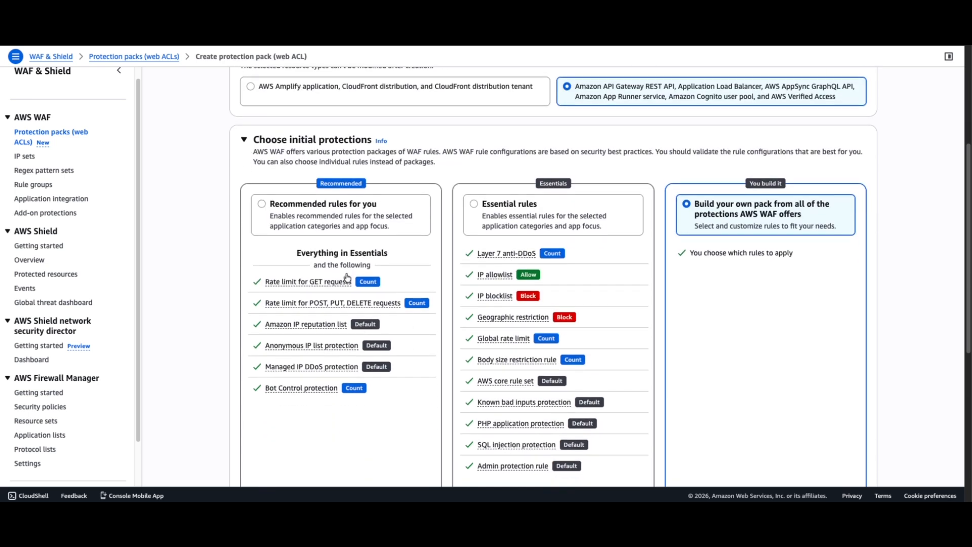
- Review the estimated monthly cost of the build-your-own pack, including its requests-per-month figure
scroll(347, 278, "down", 1)
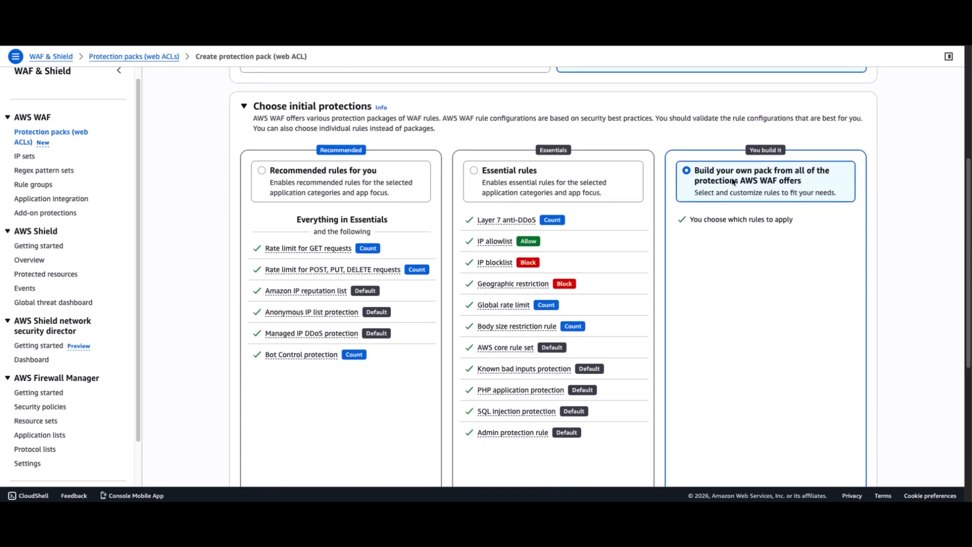
scroll(890, 276, "down", 6)
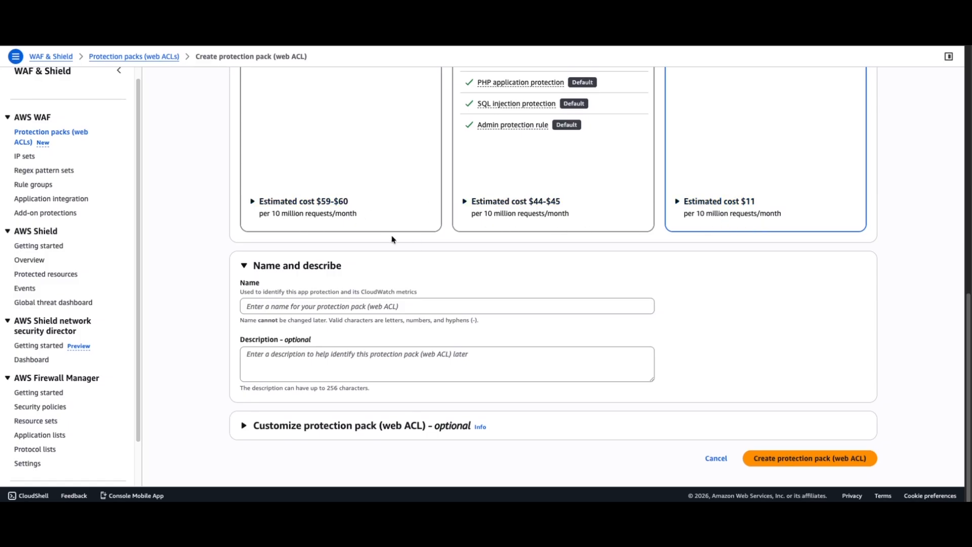
left_click(690, 203)
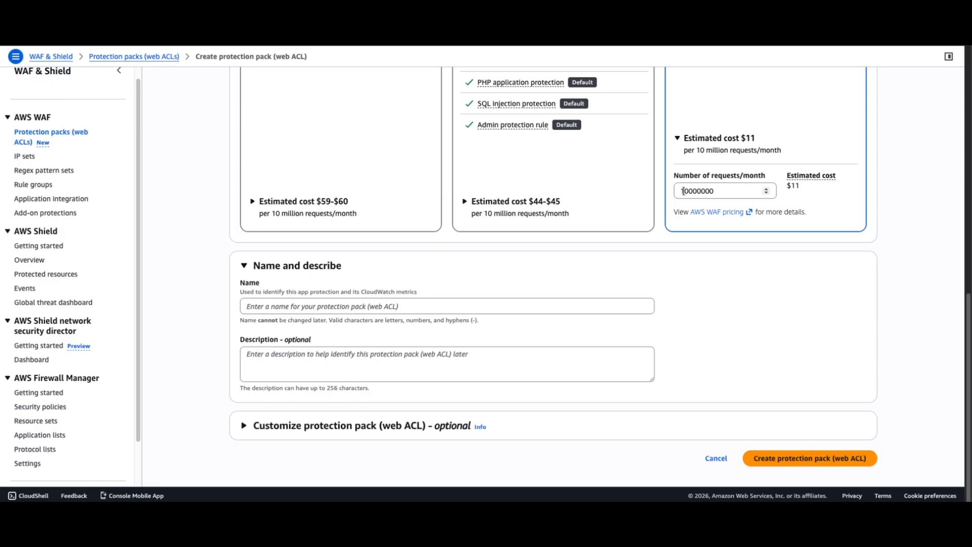
left_click_drag(737, 191, 656, 189)
left_click_drag(792, 187, 836, 189)
left_click(836, 191)
left_click(679, 139)
- Name the protection pack test-webacl and expand its optional customization settings
left_click(301, 306)
type("test-webacl")
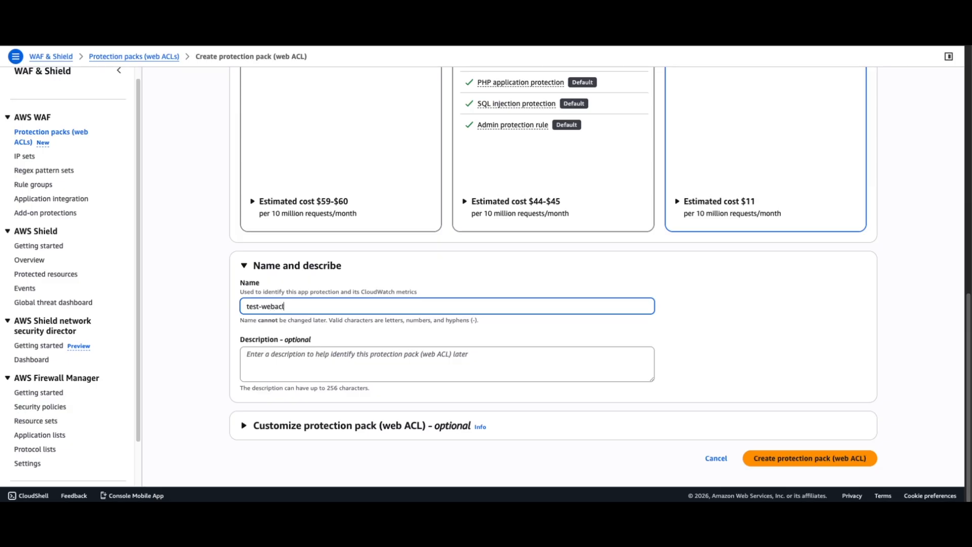
left_click(431, 427)
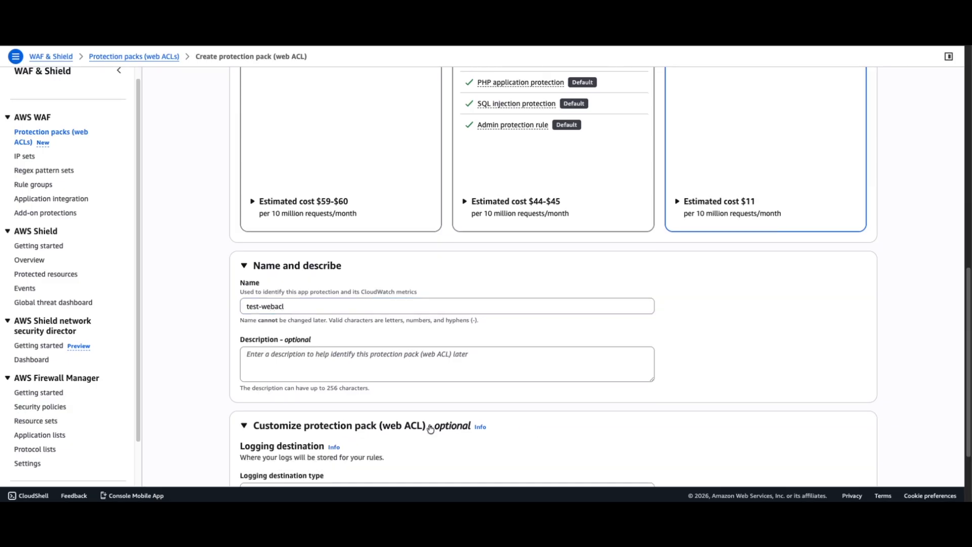
scroll(546, 428, "up", 4)
scroll(546, 428, "down", 6)
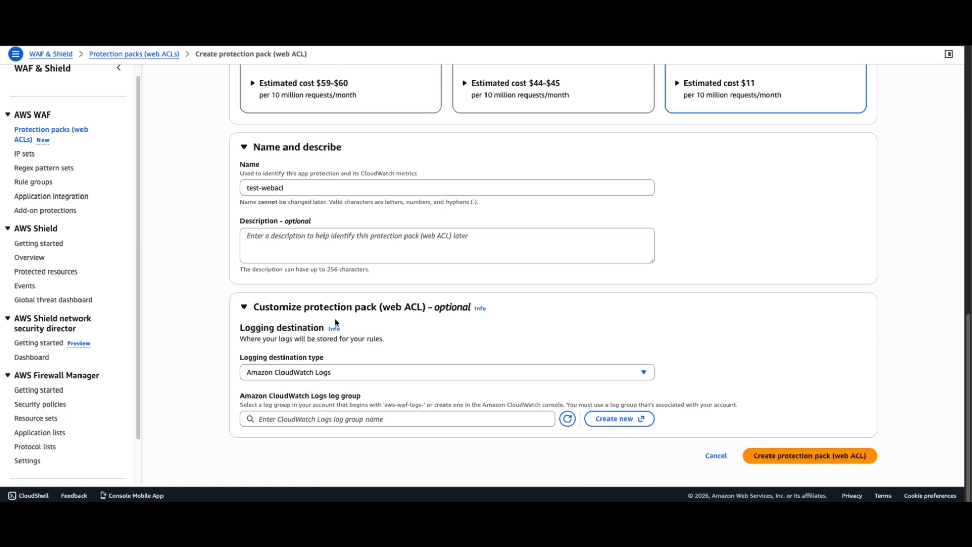
- Compare the logging destination types, checking available CloudWatch log groups and S3 buckets, and leave Amazon CloudWatch Logs selected without a log group
left_click(331, 378)
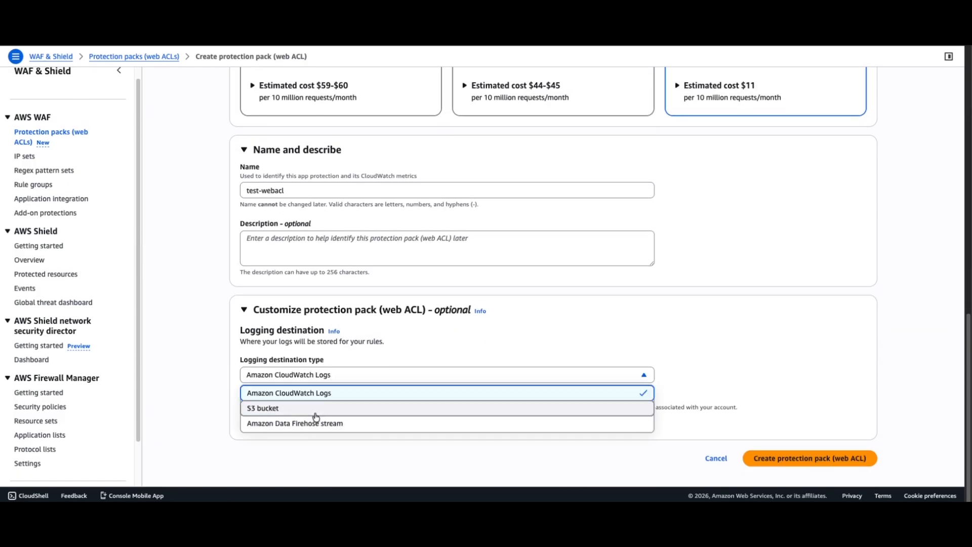
left_click(358, 394)
left_click(357, 420)
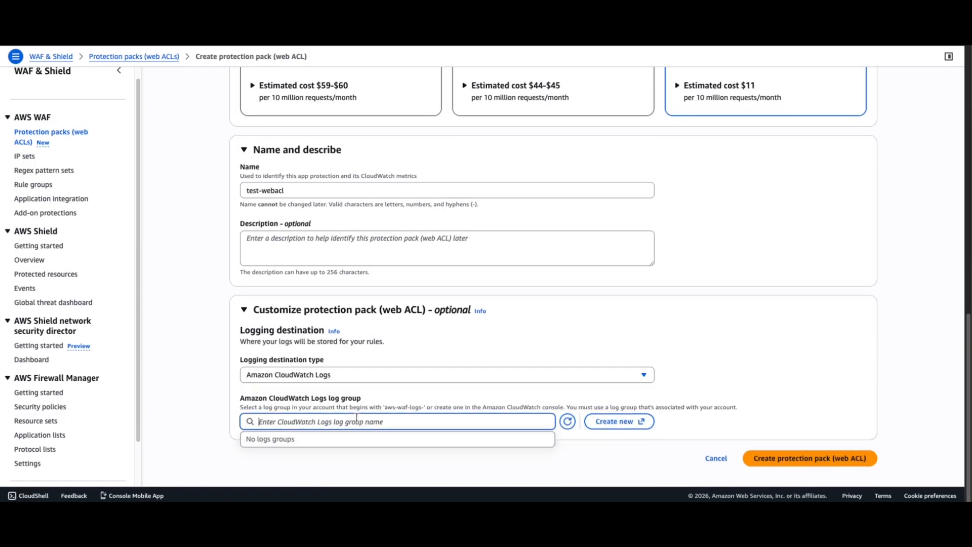
left_click(316, 376)
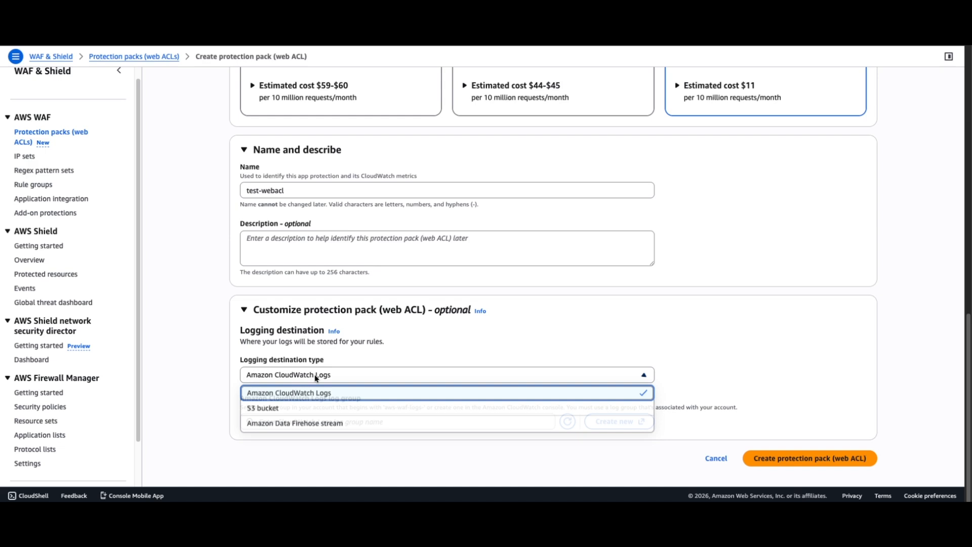
left_click(324, 408)
left_click(325, 416)
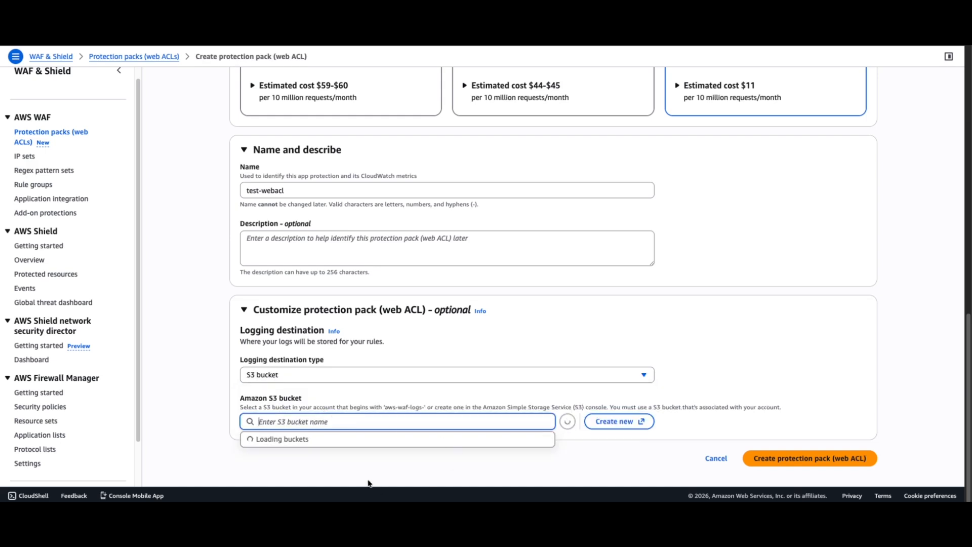
left_click(184, 378)
left_click(365, 378)
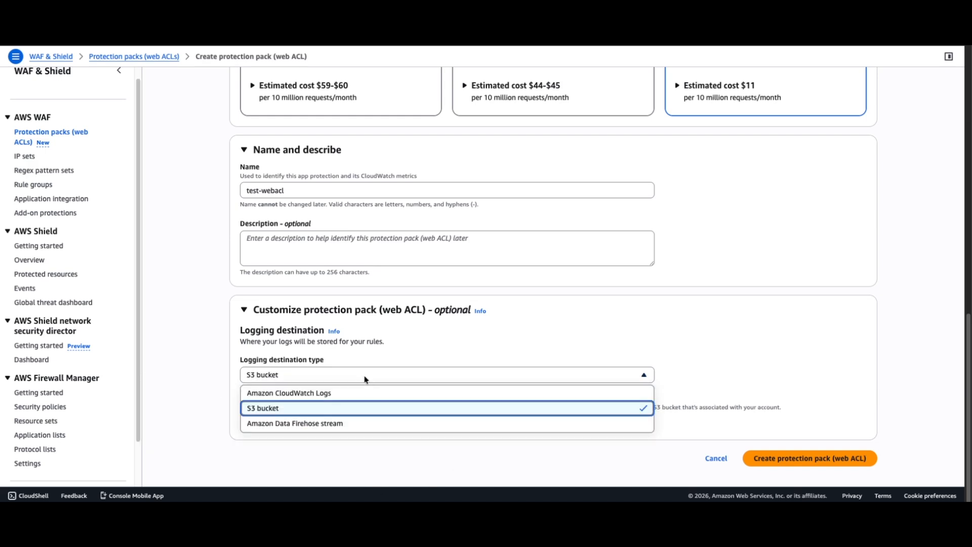
left_click(362, 394)
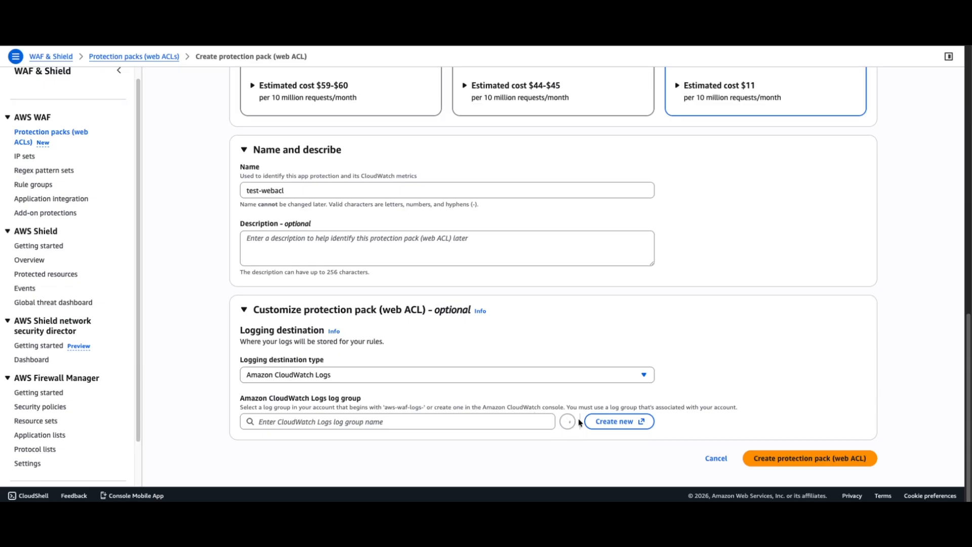
- Create the protection pack, then dismiss its details pane, the success notice and the How it works section
left_click(810, 456)
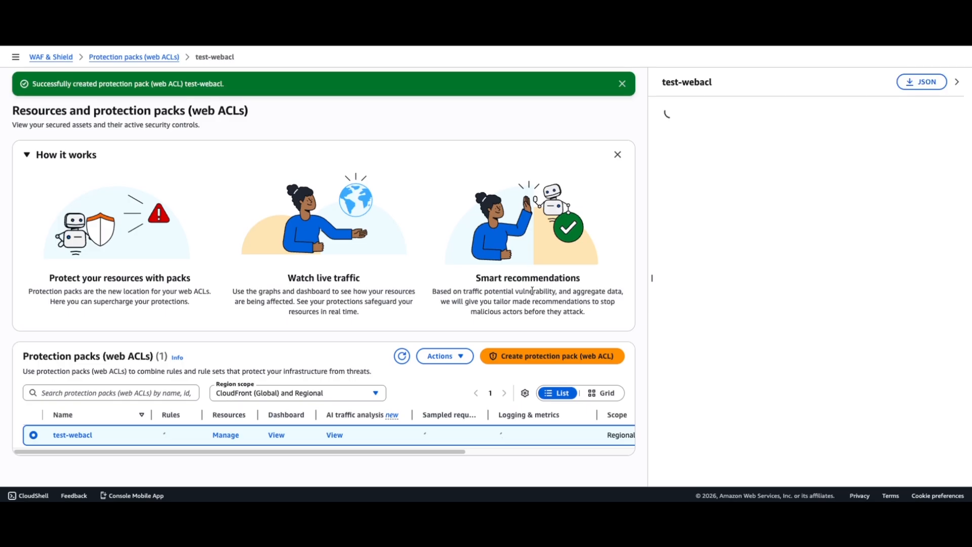
left_click(956, 82)
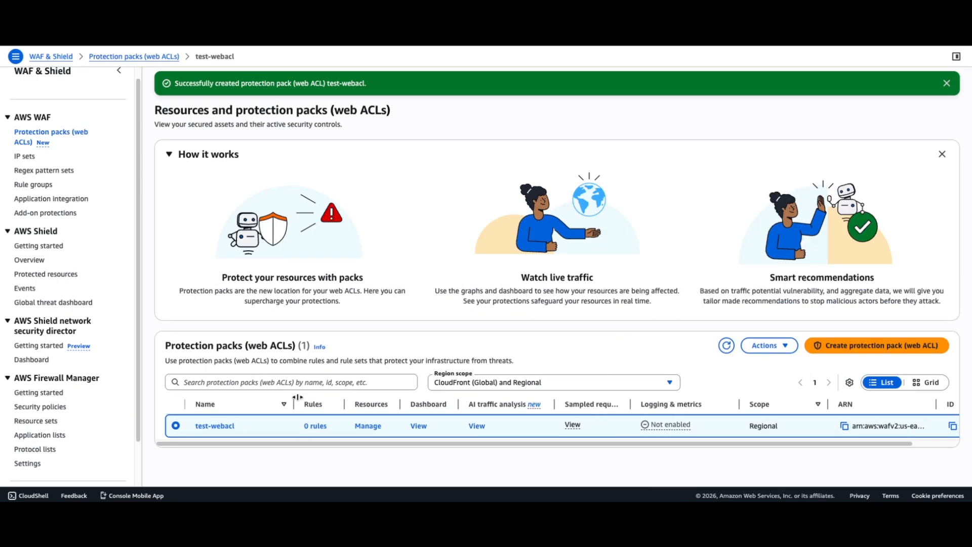
left_click(946, 84)
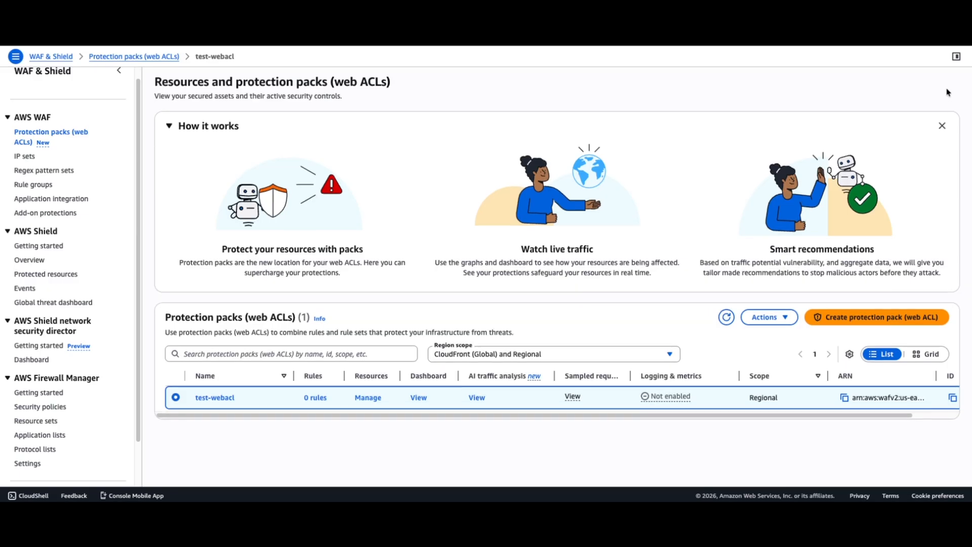
left_click(942, 127)
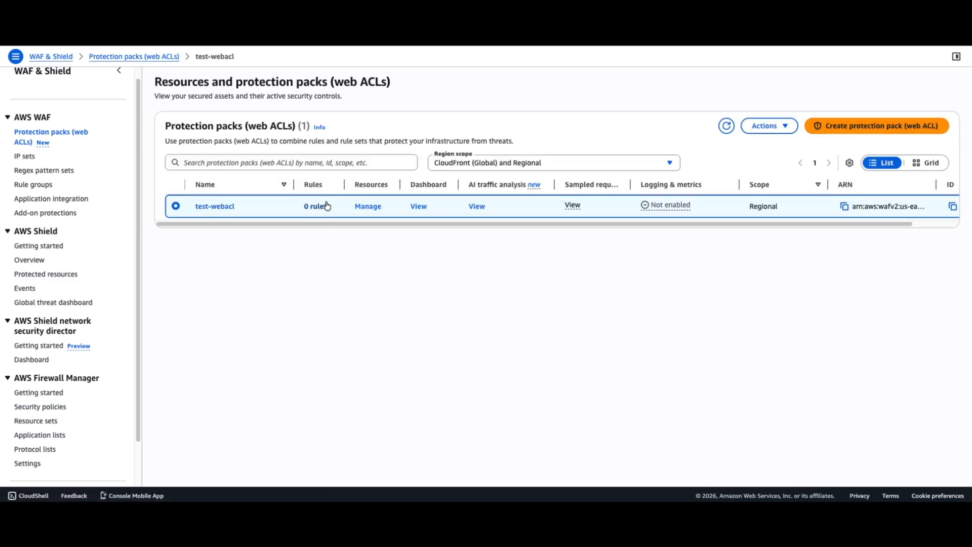
- Open the test-webacl dashboard and examine its traffic insights, request summary, rule activity, action totals and request locations
left_click(419, 207)
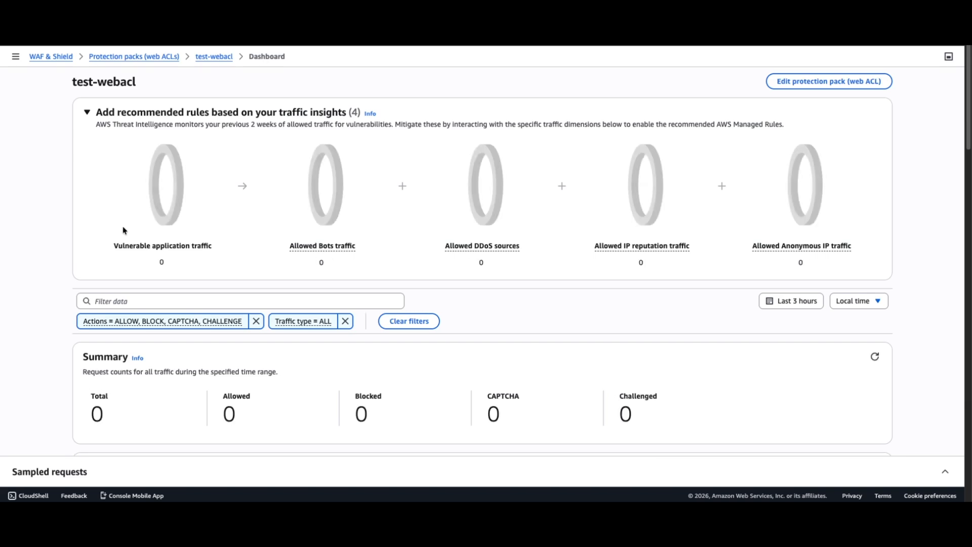
scroll(508, 400, "down", 3)
scroll(508, 402, "down", 1)
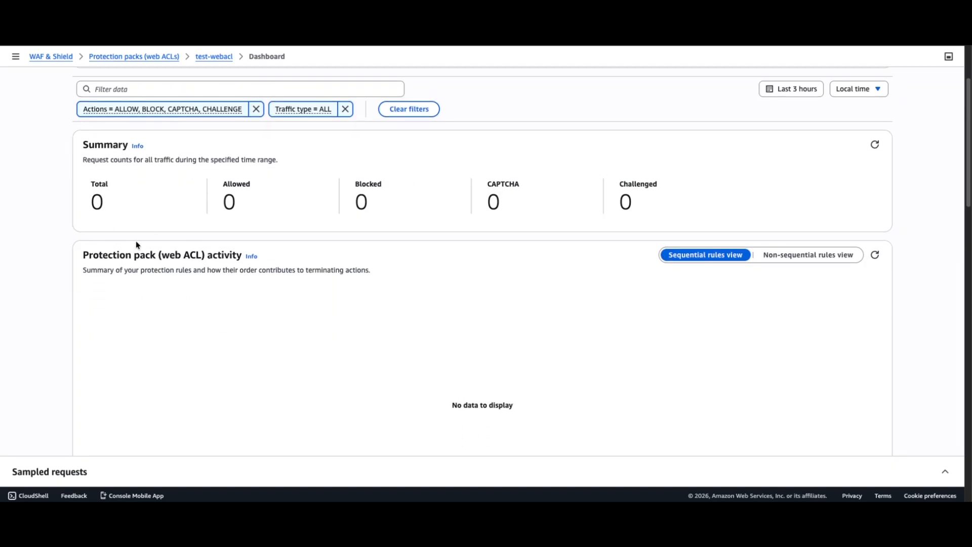
scroll(369, 314, "down", 7)
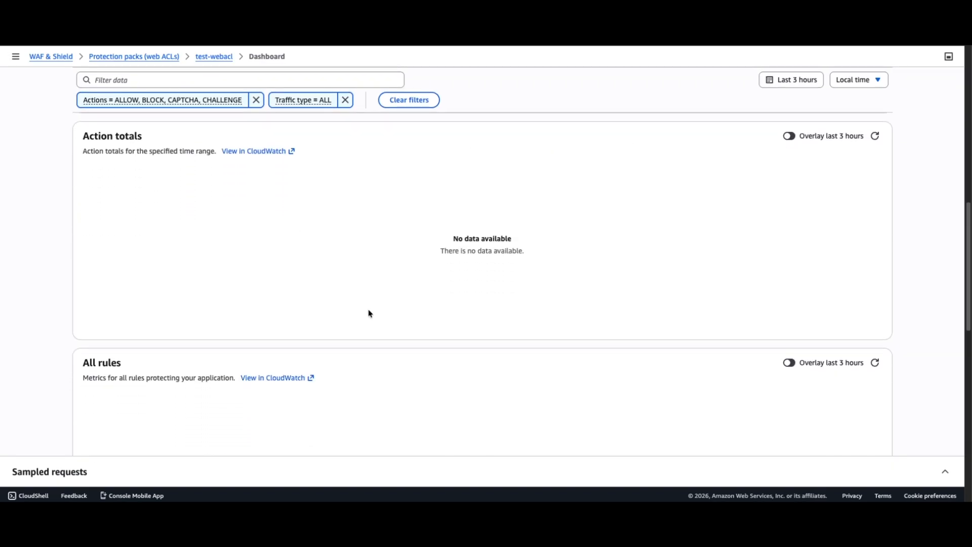
scroll(370, 313, "down", 7)
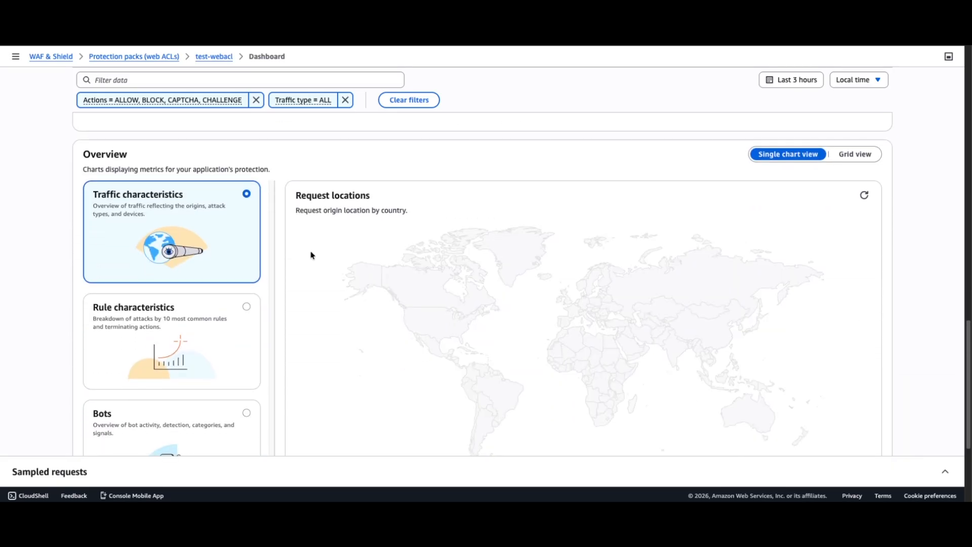
scroll(394, 374, "down", 1)
scroll(392, 375, "down", 1)
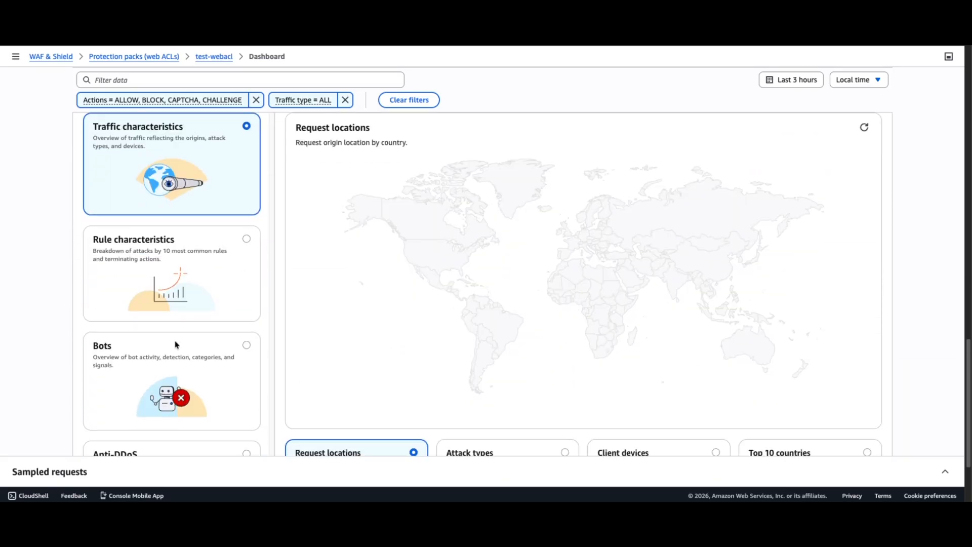
- View the Bots overview with its bot detection charts, then return to the test-webacl protection pack
left_click(99, 391)
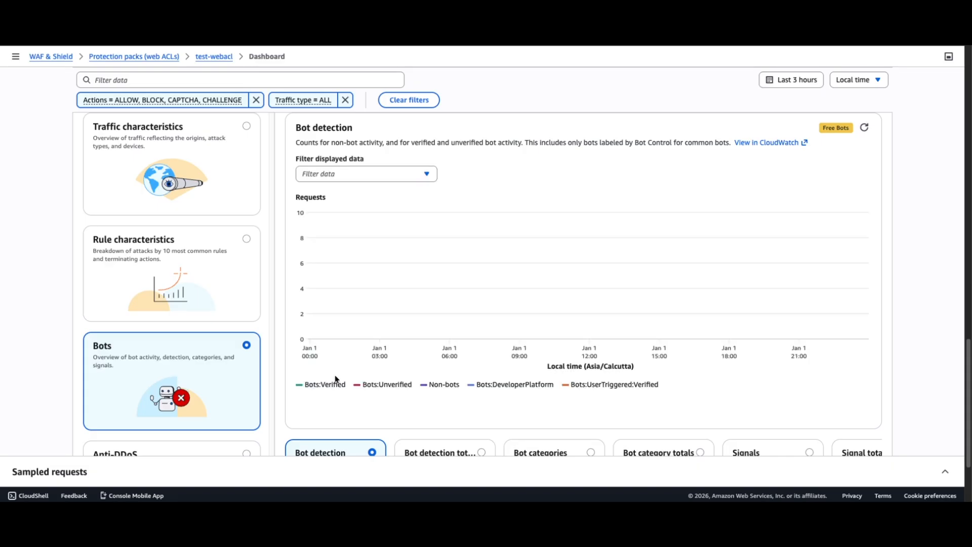
scroll(335, 380, "down", 3)
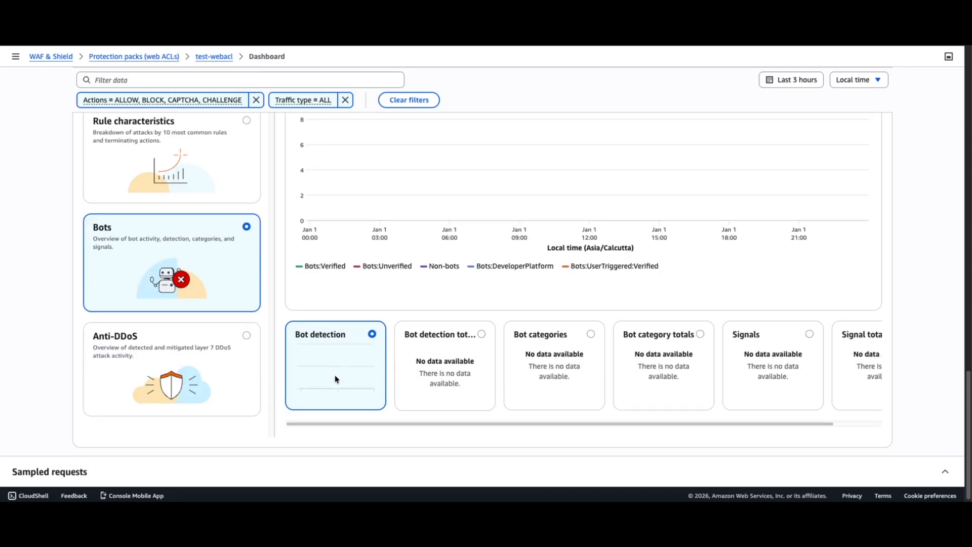
scroll(336, 379, "up", 20)
scroll(336, 379, "up", 2)
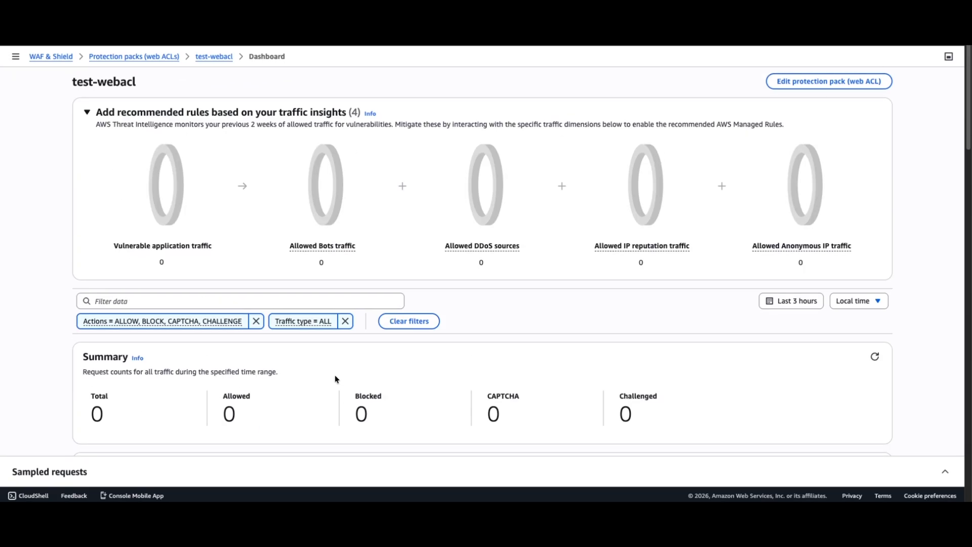
left_click(214, 57)
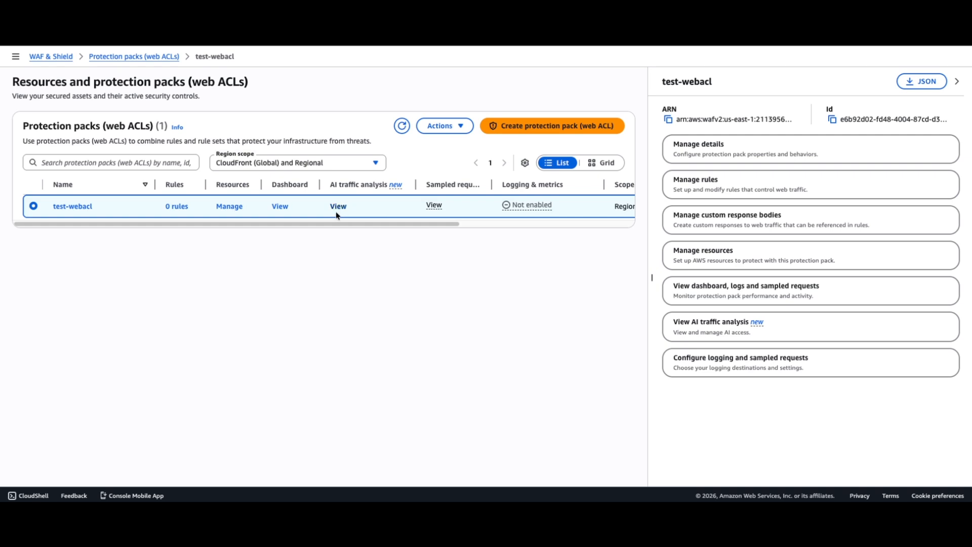
- Widen the Sampled requests column, review the pack's logging and sampled requests configuration, and return to the full-width protection packs list
left_click(397, 187)
left_click_drag(442, 224, 483, 223)
left_click_drag(428, 185, 557, 184)
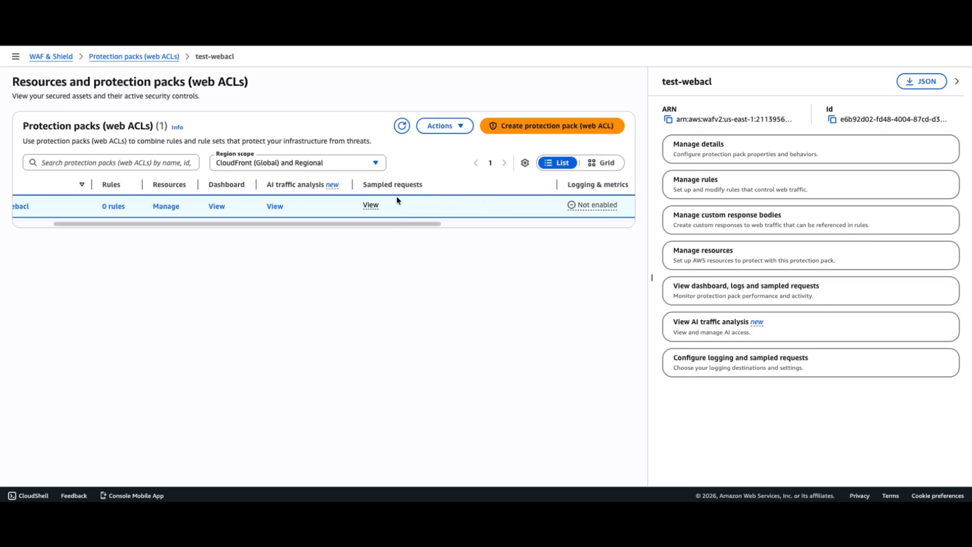
left_click(372, 206)
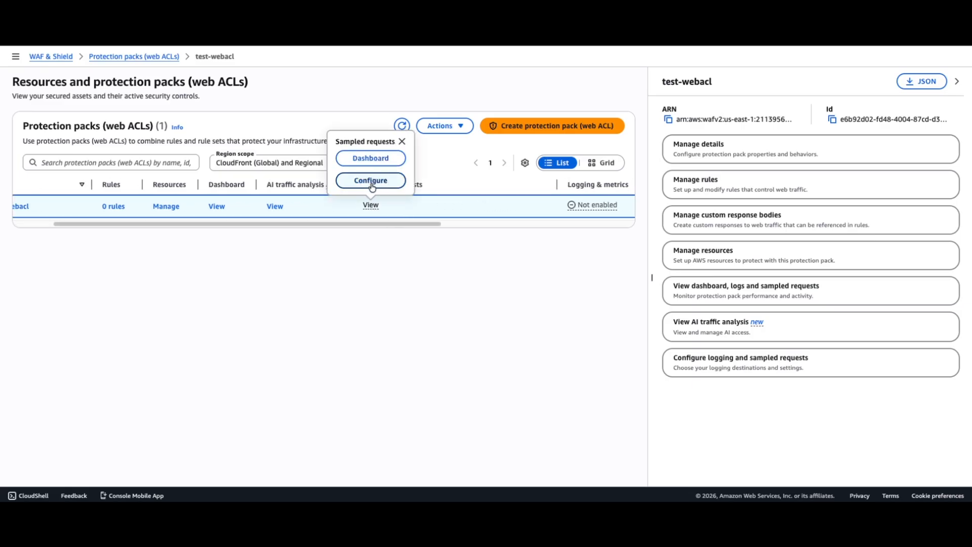
left_click(372, 182)
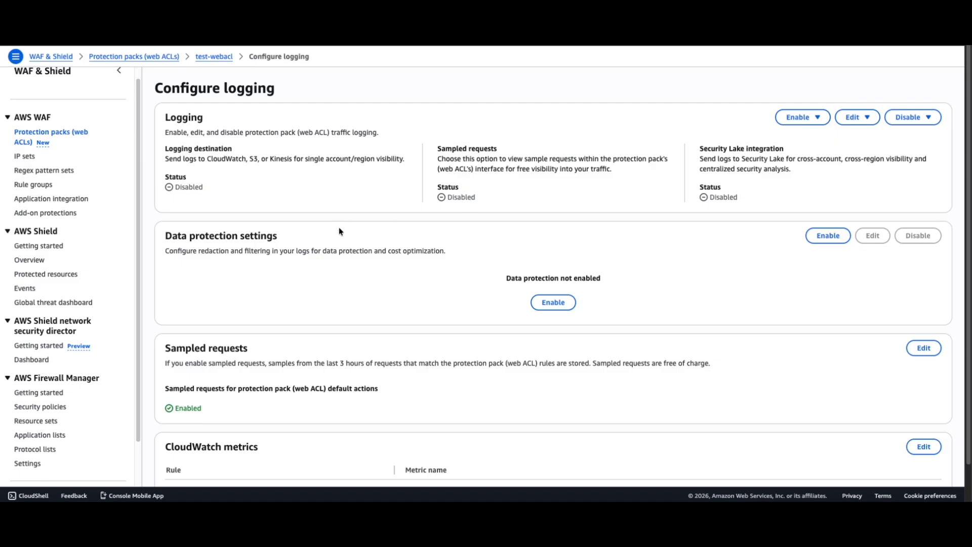
scroll(342, 245, "down", 1)
left_click(214, 56)
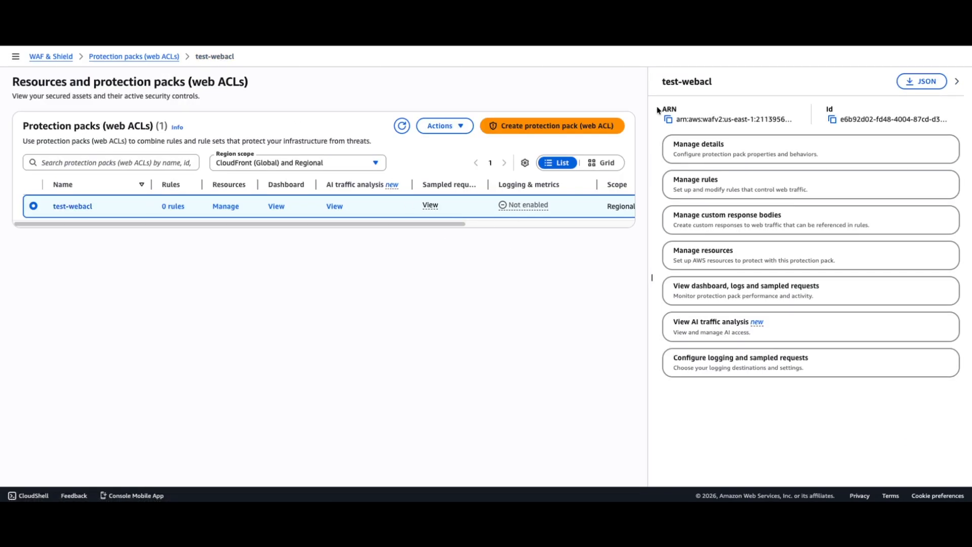
left_click(958, 82)
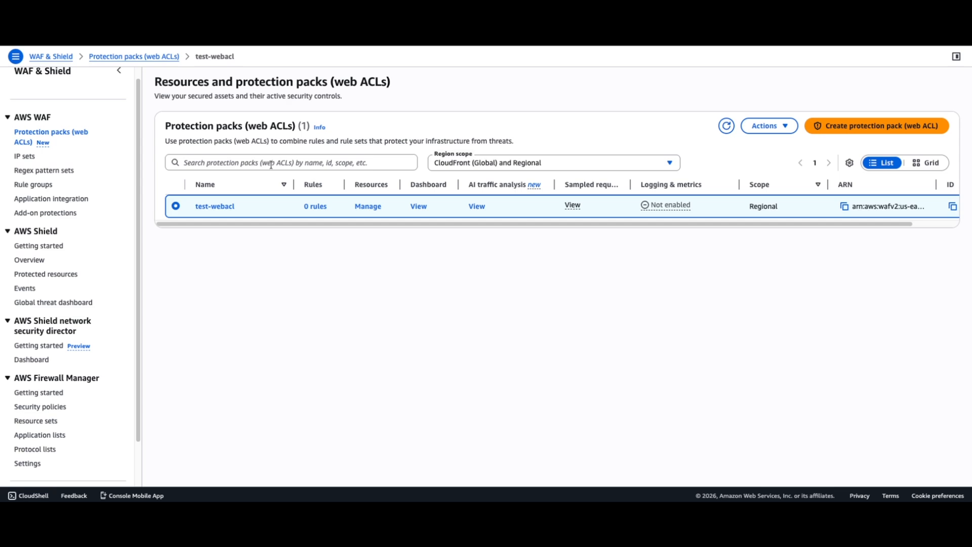
- Start adding a new rule to test-webacl and select AWS-managed rule group as the rule type
left_click(210, 210)
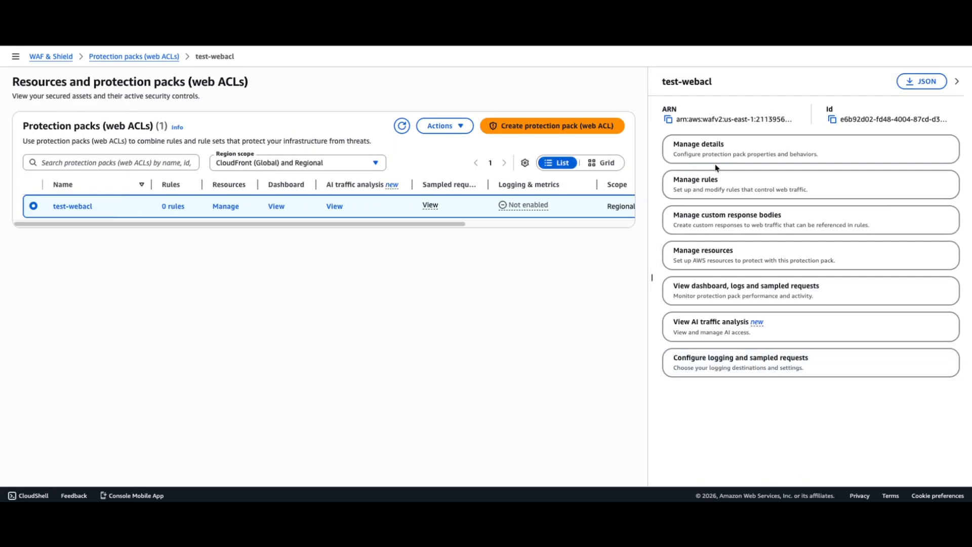
left_click(683, 189)
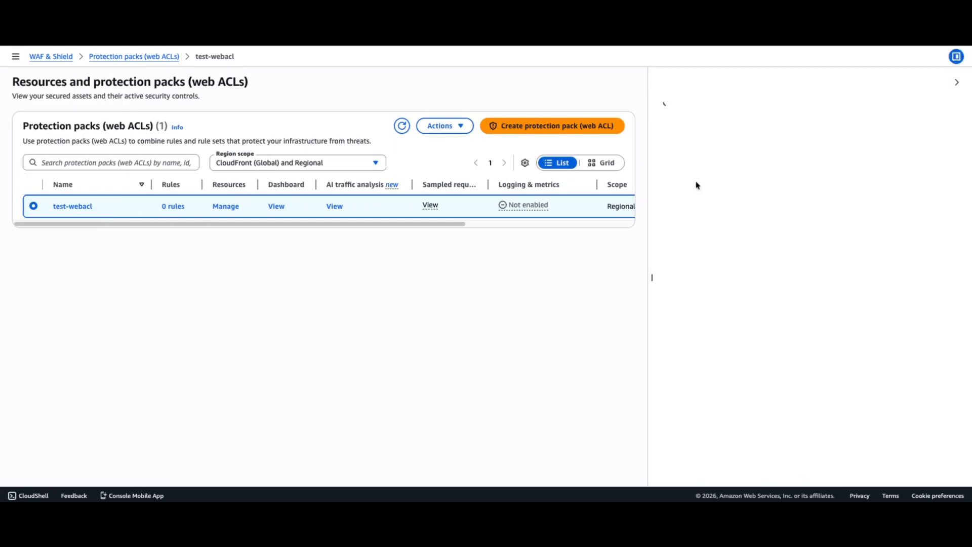
left_click(689, 151)
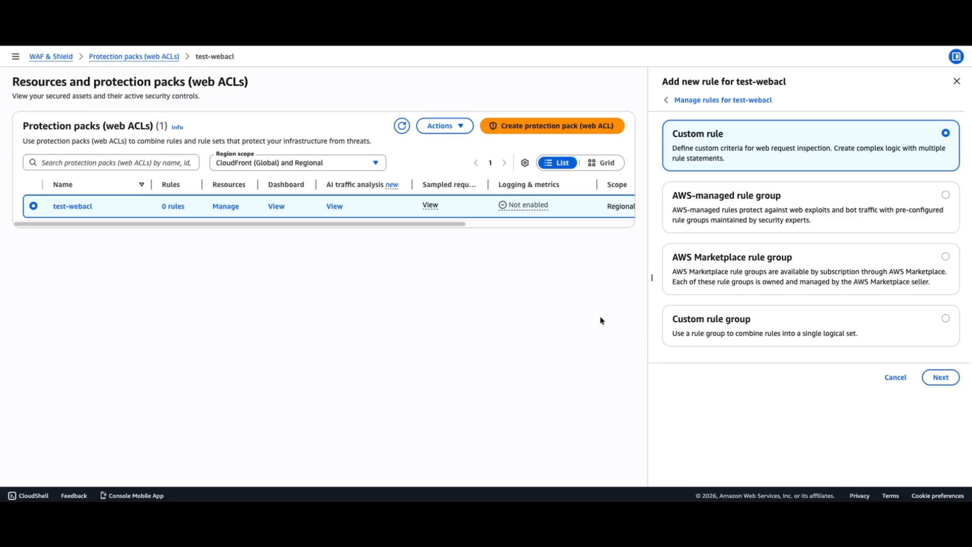
left_click(742, 281)
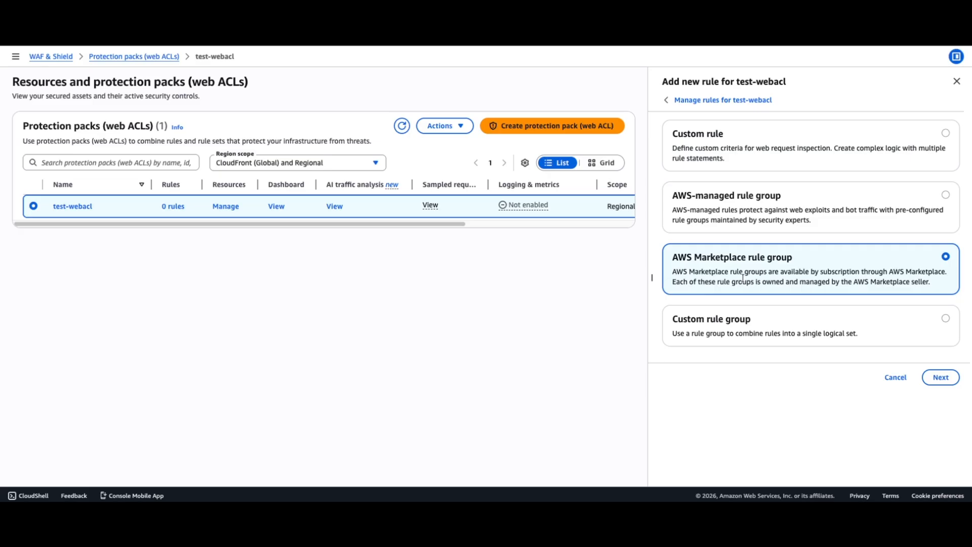
left_click(713, 198)
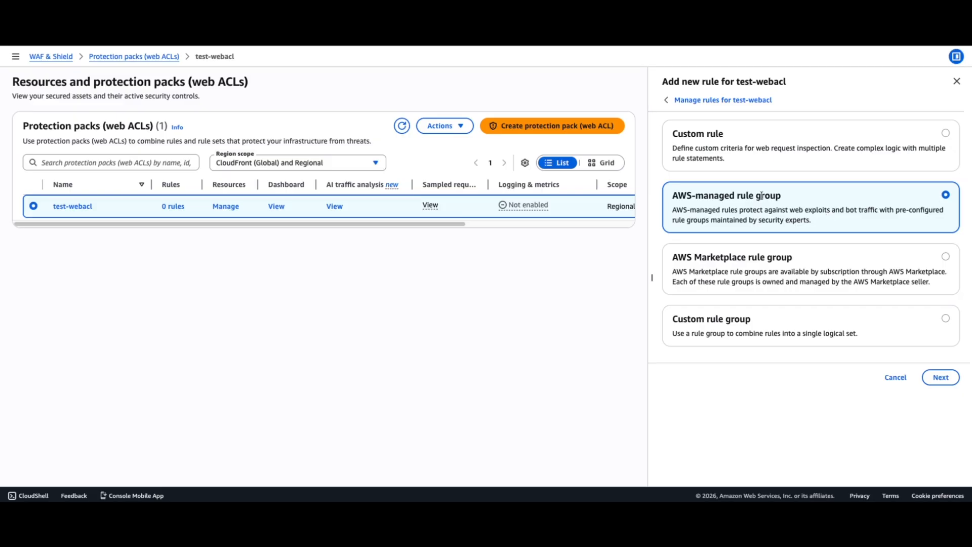
- Choose Custom rule as the new rule's category and Rate-based rule as its type, and proceed to its configuration
left_click(758, 151)
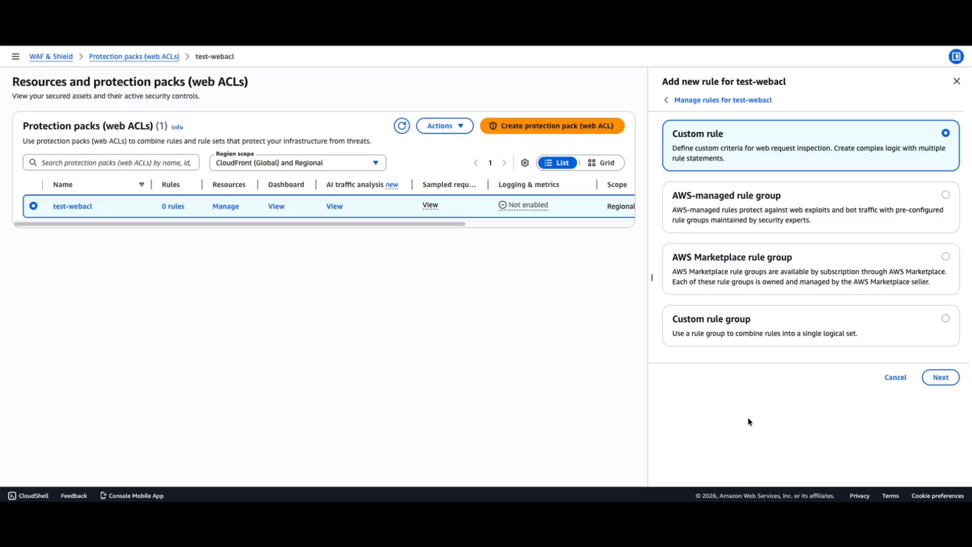
left_click(941, 377)
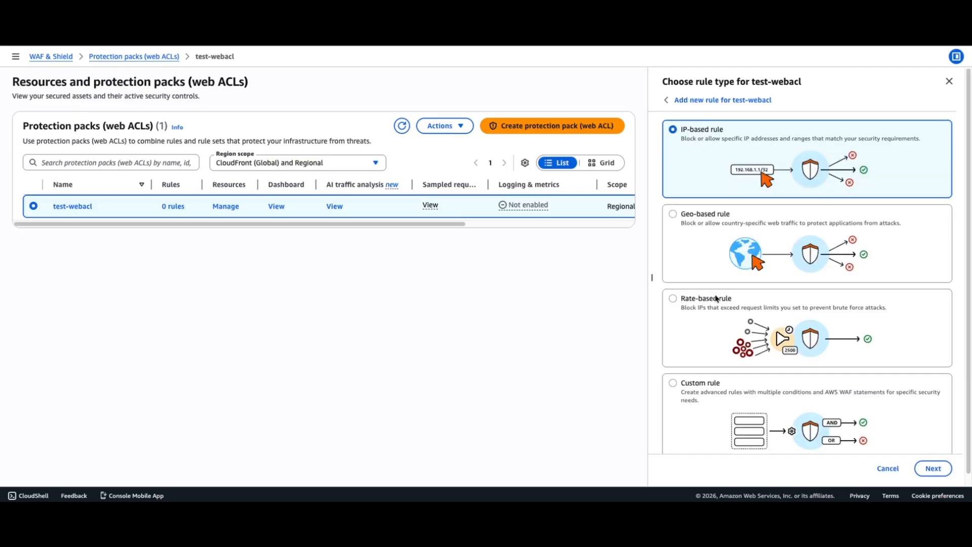
scroll(757, 294, "down", 1)
scroll(757, 294, "up", 1)
left_click(670, 301)
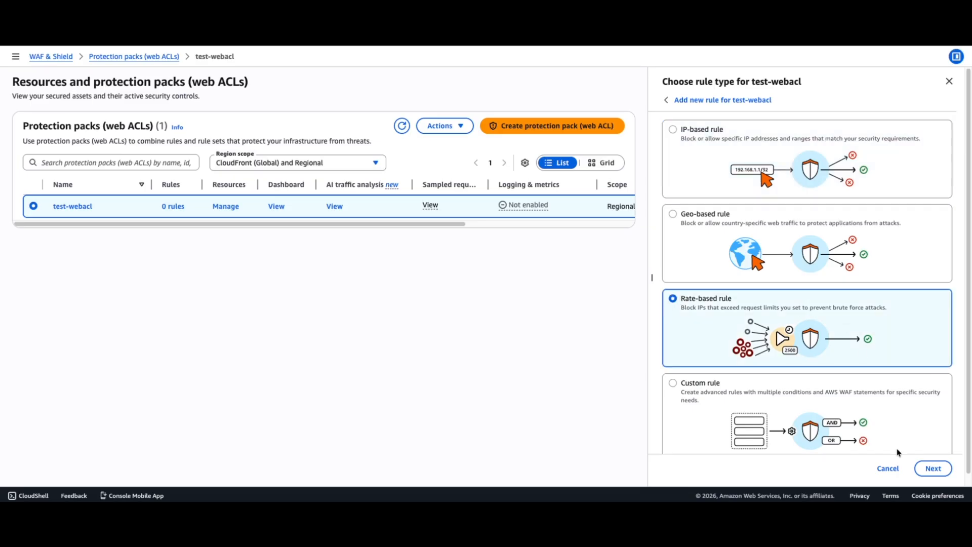
left_click(934, 469)
- Review the available actions for the rate-based rule, keep Block, and name the rule test
left_click(723, 166)
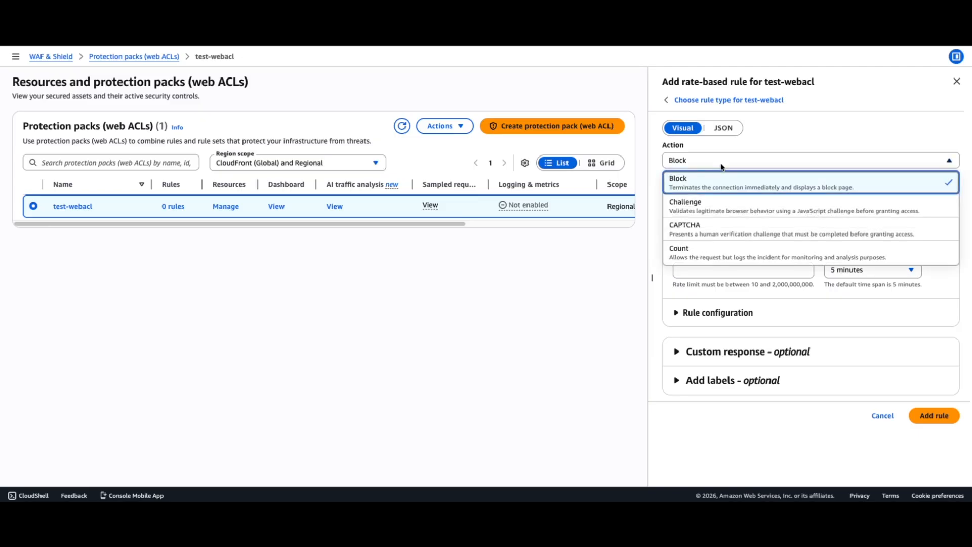
left_click(723, 166)
left_click(721, 166)
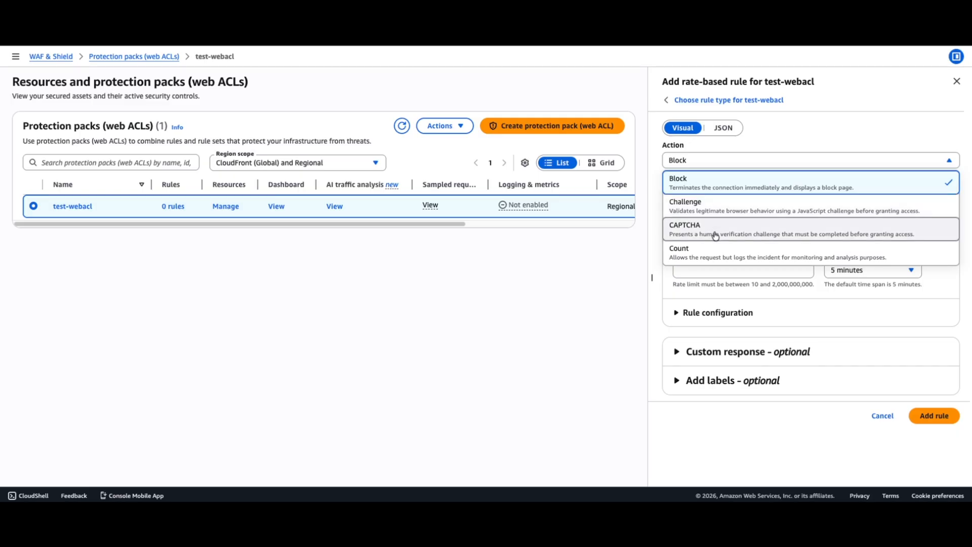
left_click(732, 196)
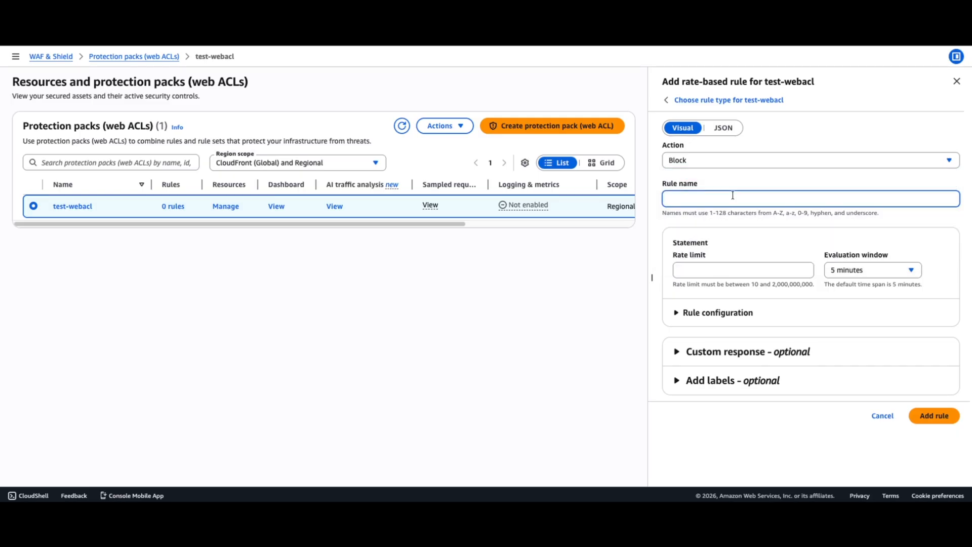
type("test")
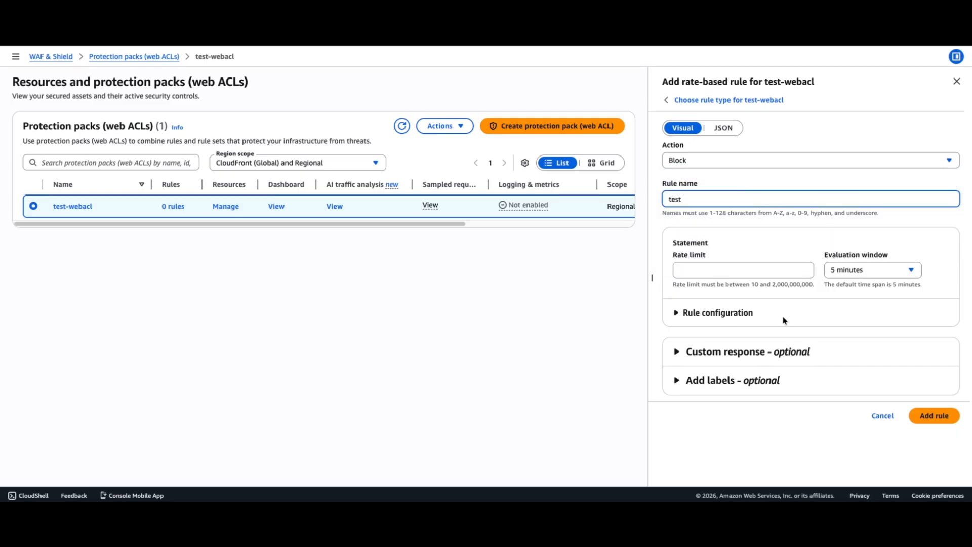
- Set the rule's rate limit to 1000 requests and its evaluation window to 1 minute
left_click(737, 271)
type("1000")
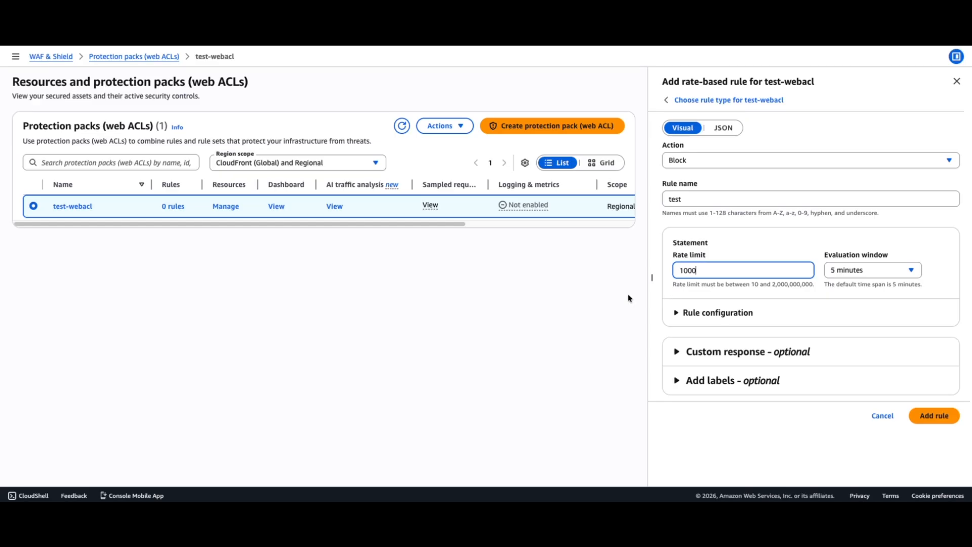
left_click(887, 274)
left_click(875, 300)
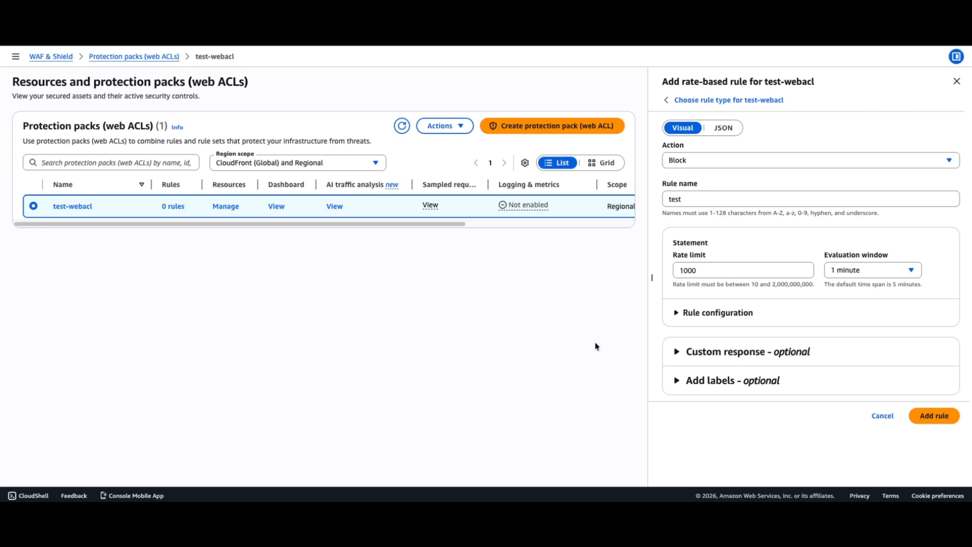
- Expand the rule configuration, compare the IP address in header, Custom keys and Count all aggregation options, and return to Source IP address
left_click(734, 316)
scroll(733, 318, "down", 2)
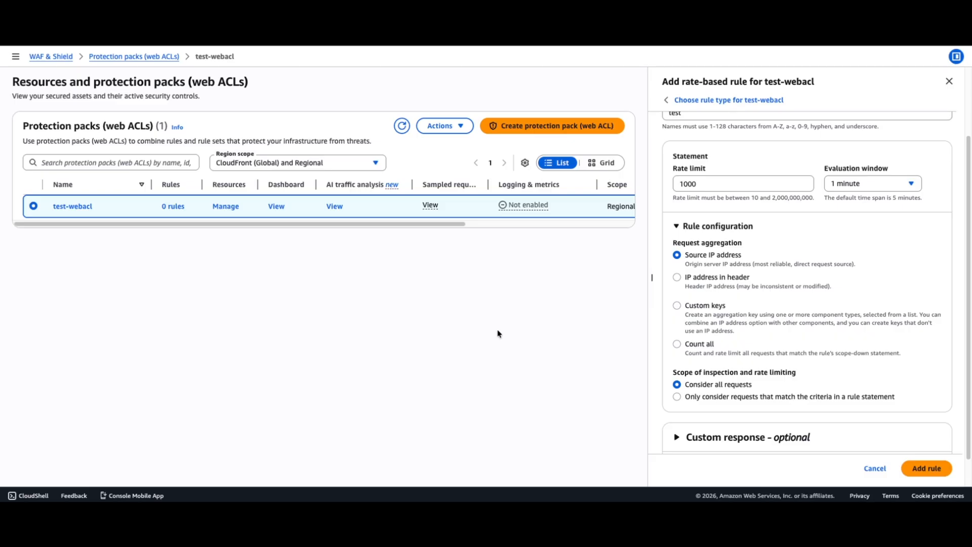
left_click_drag(686, 256, 763, 259)
left_click(763, 259)
left_click(731, 279)
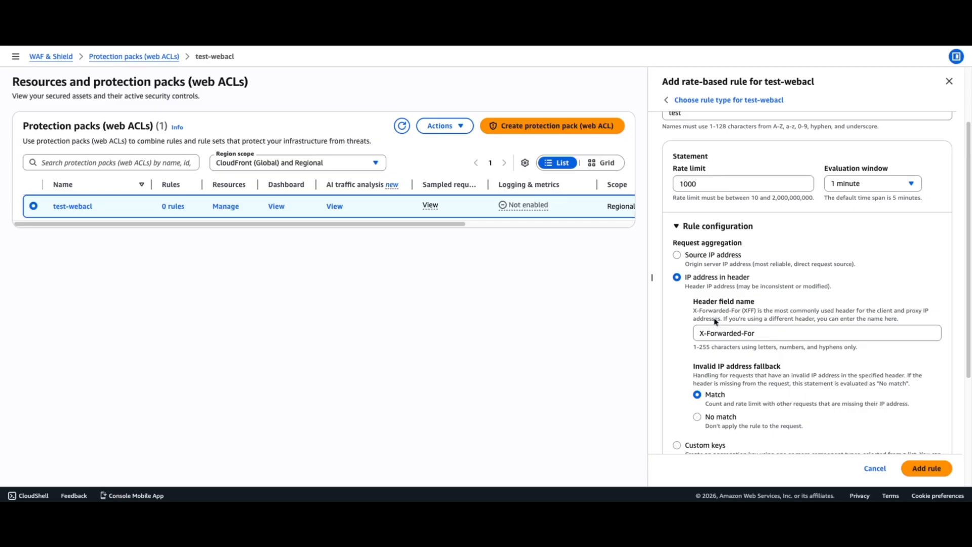
left_click(701, 261)
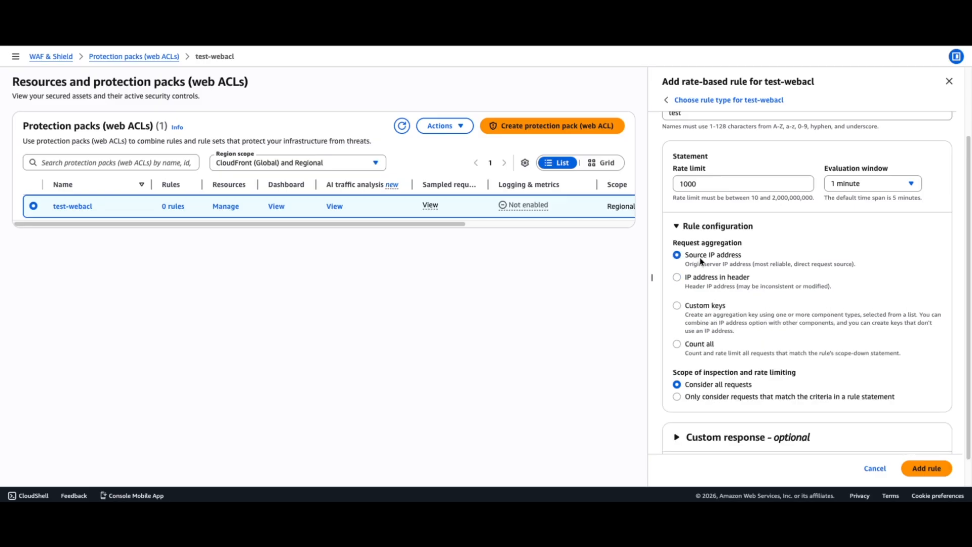
left_click(692, 307)
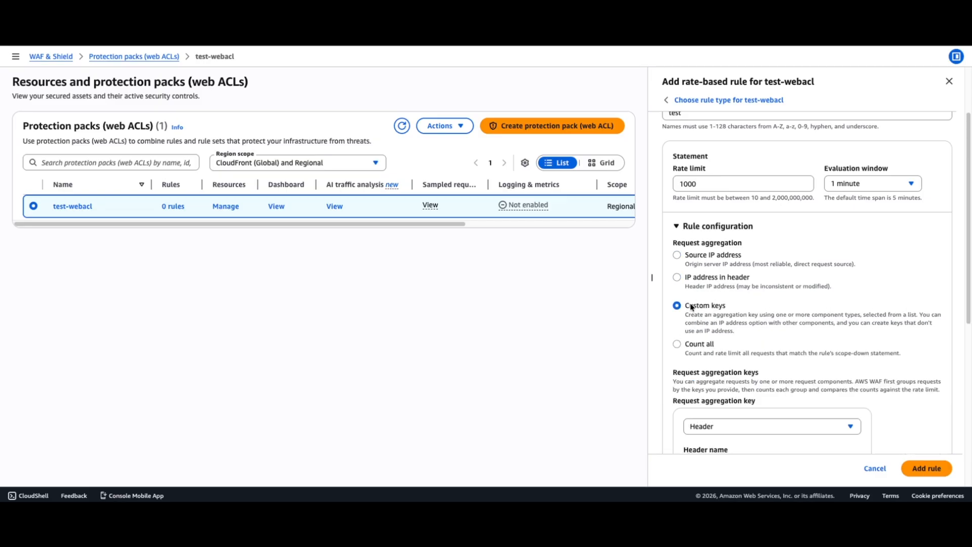
left_click(691, 345)
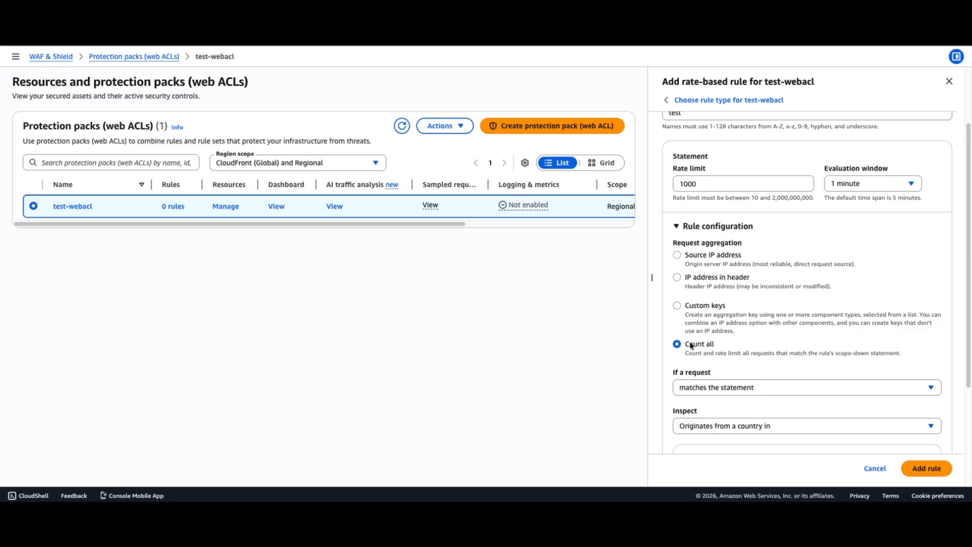
left_click(719, 257)
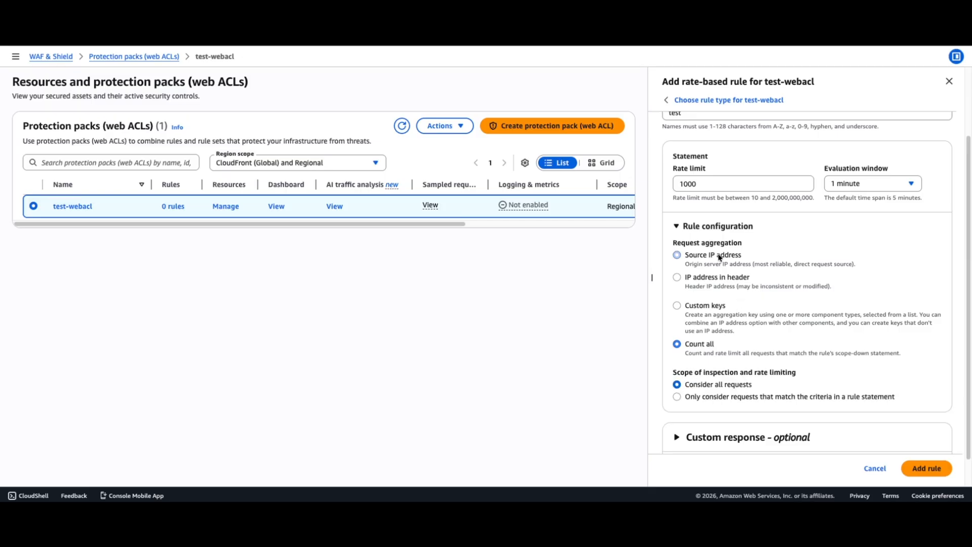
- Limit the scope of inspection to only requests that match the criteria in a rule statement
scroll(725, 264, "down", 1)
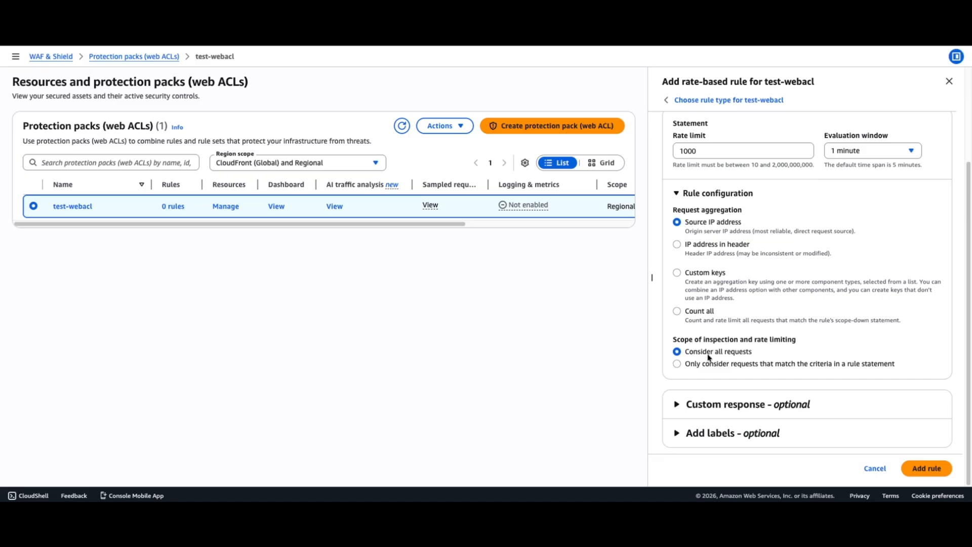
left_click(677, 364)
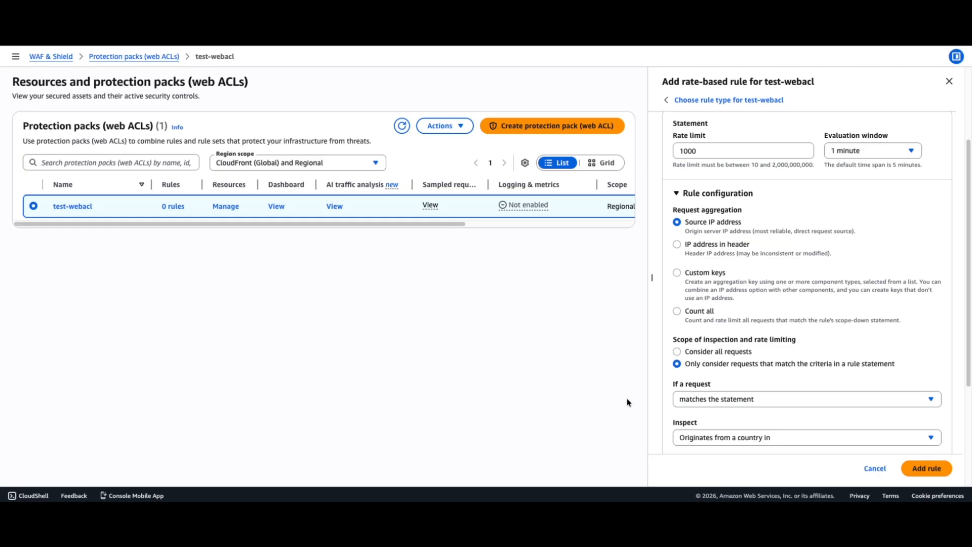
scroll(750, 413, "down", 2)
scroll(751, 414, "down", 1)
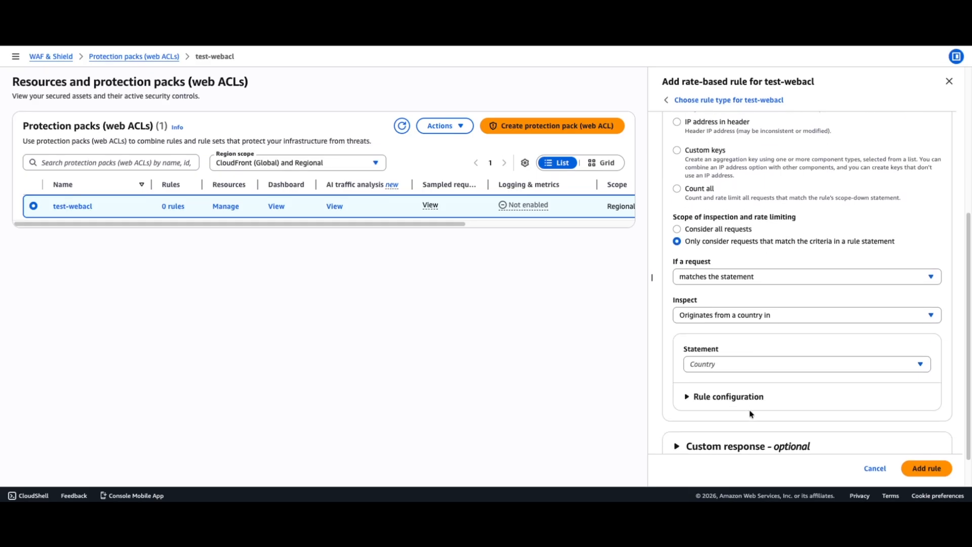
- Browse the inspection criteria, set the statement to Originates from an IP address in, and pick vpc-cidr as the IP address list
left_click(759, 315)
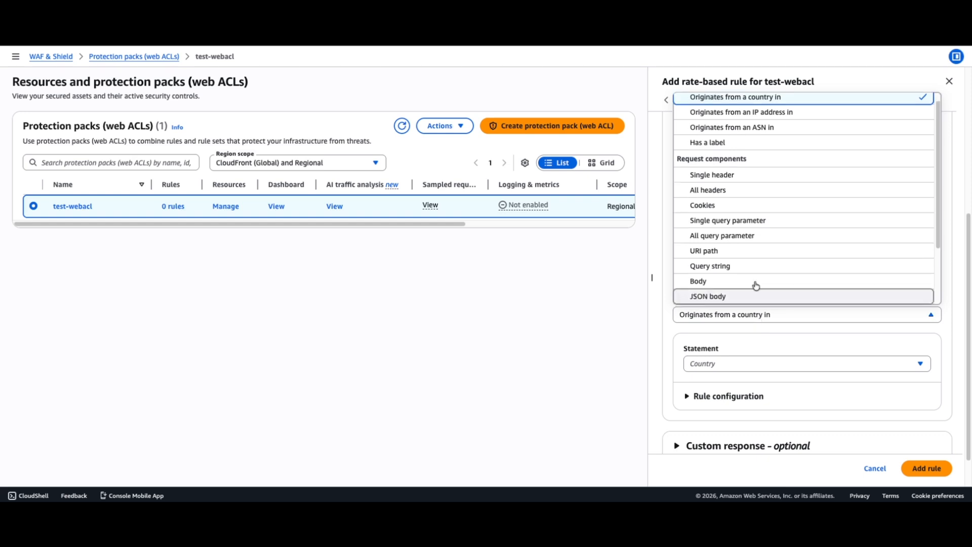
left_click(598, 349)
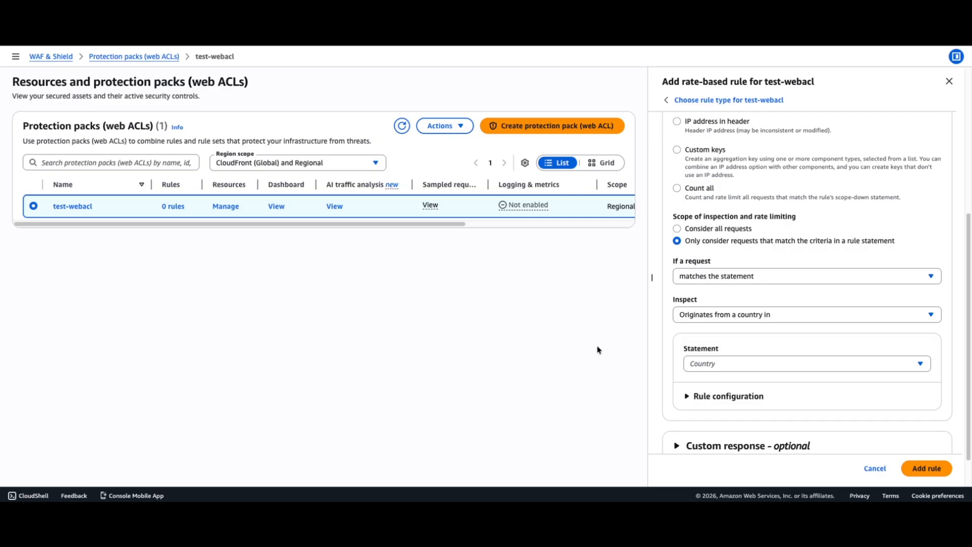
left_click(745, 317)
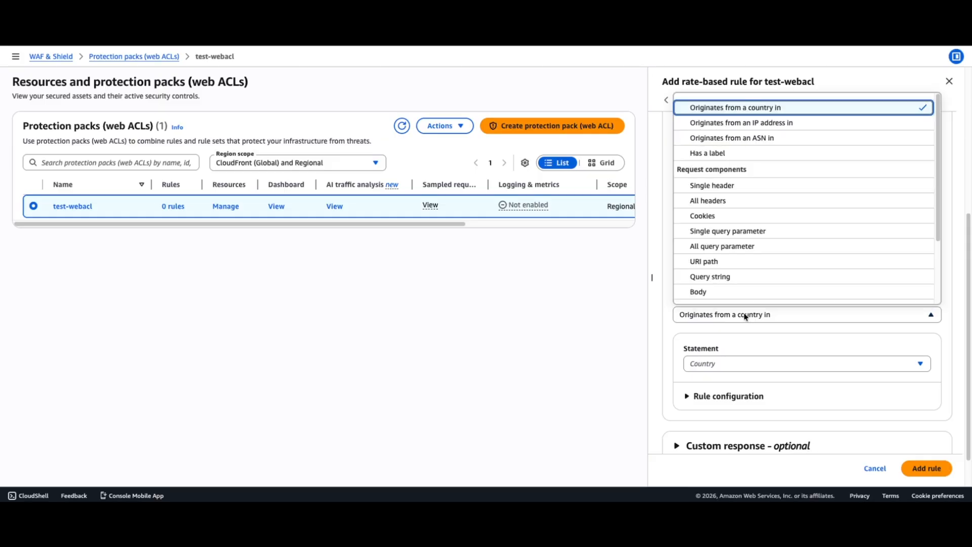
scroll(725, 139, "down", 1)
scroll(735, 129, "up", 2)
left_click(737, 128)
left_click(736, 376)
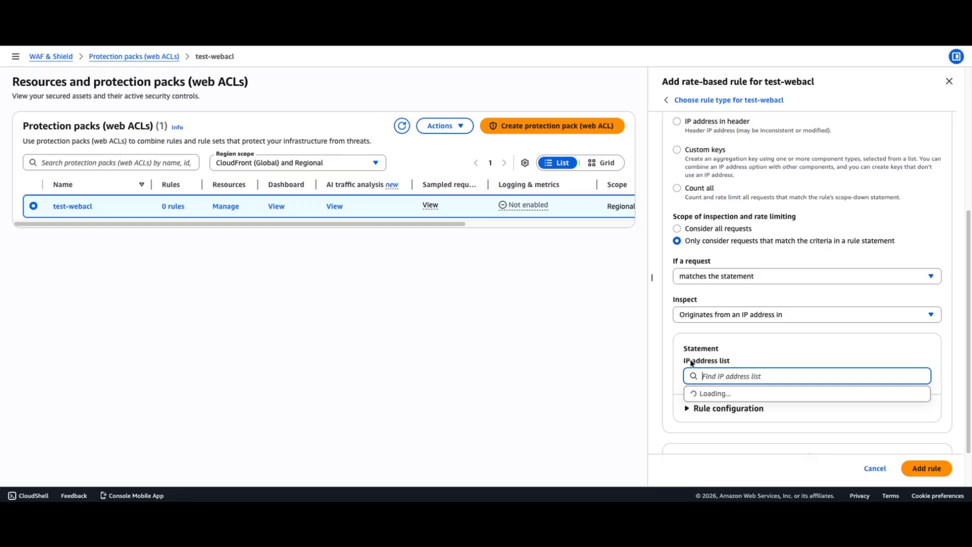
left_click(718, 399)
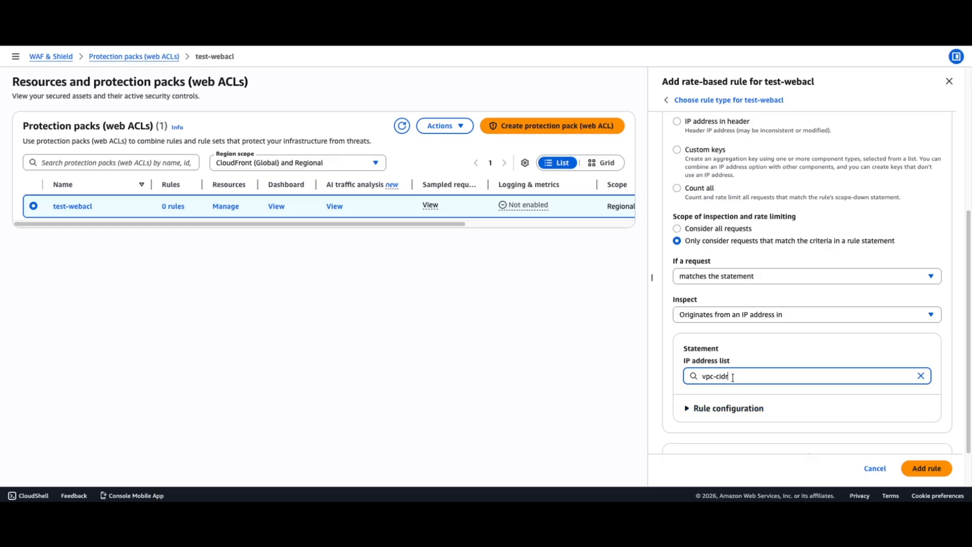
- Look at the source IP address options in the vpc-cidr statement's nested rule configuration and collapse it again
left_click(697, 407)
scroll(692, 405, "down", 3)
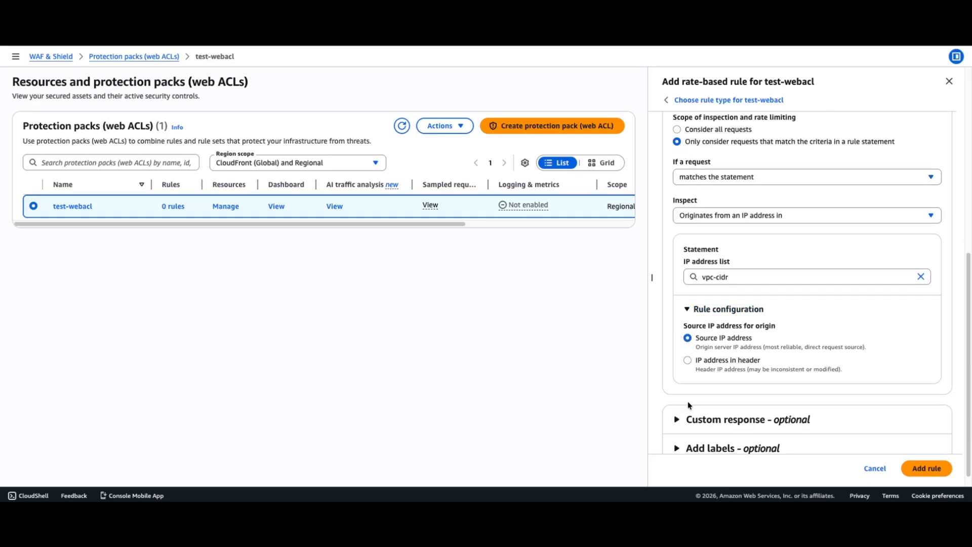
left_click(709, 293)
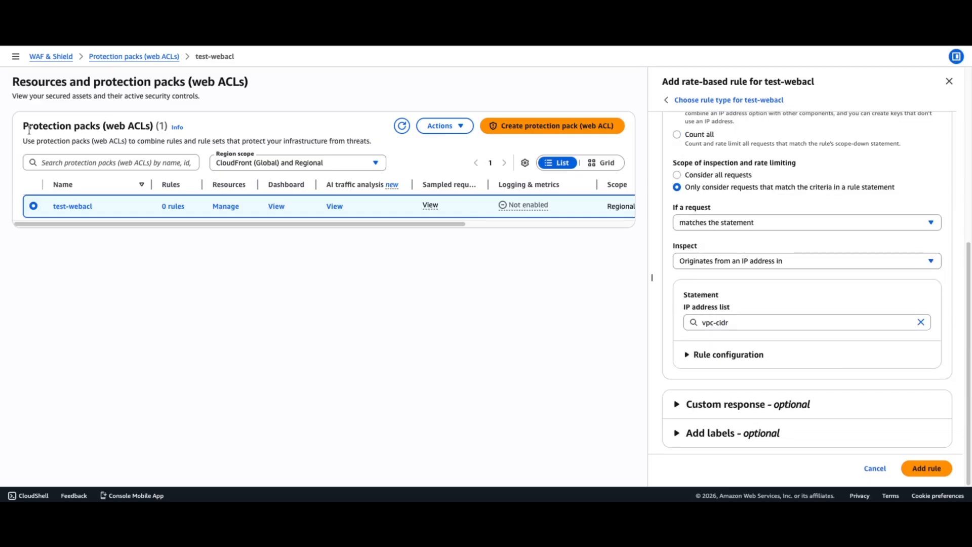
- Open the IP sets page in a separate browser tab and view the details of the vpc-cidr set
left_click(17, 57)
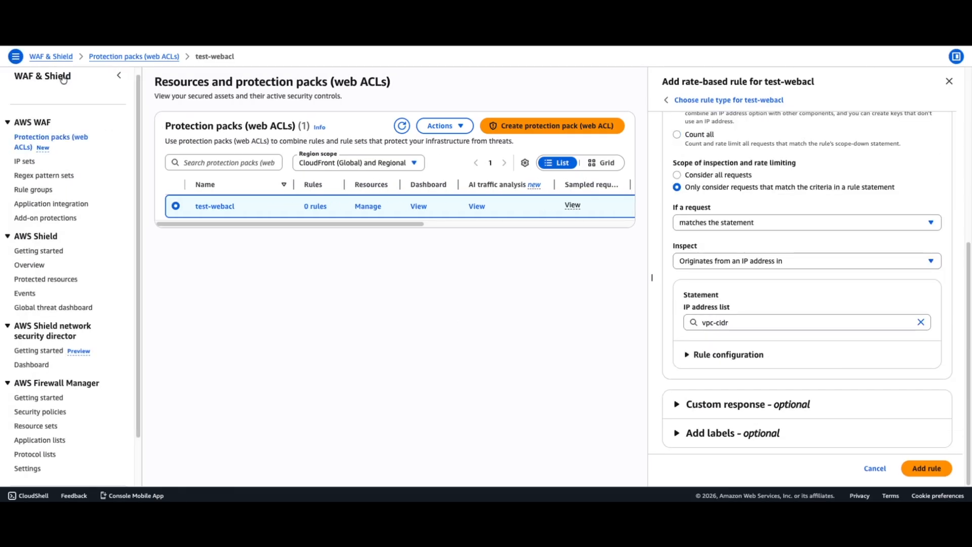
right_click(26, 165)
left_click(32, 171)
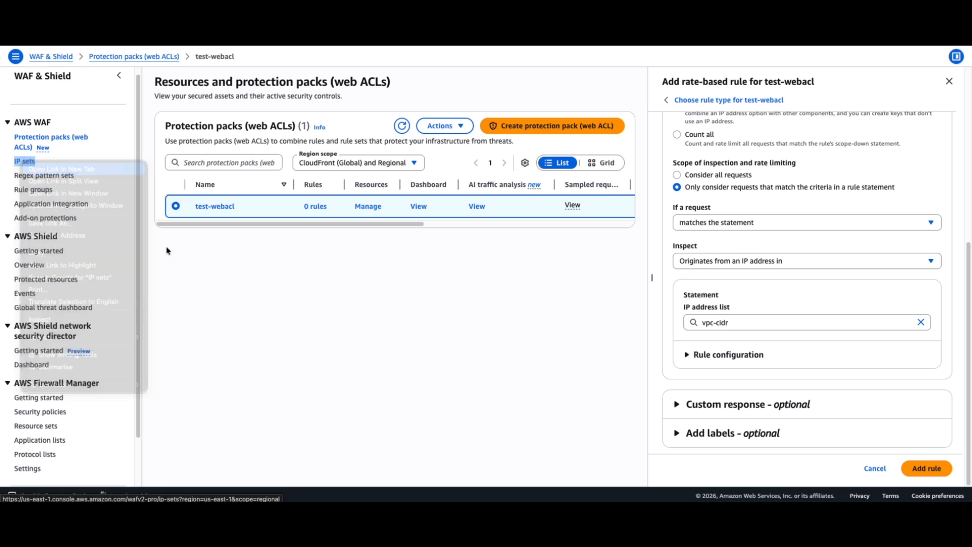
left_click(119, 76)
key("ctrl+Tab")
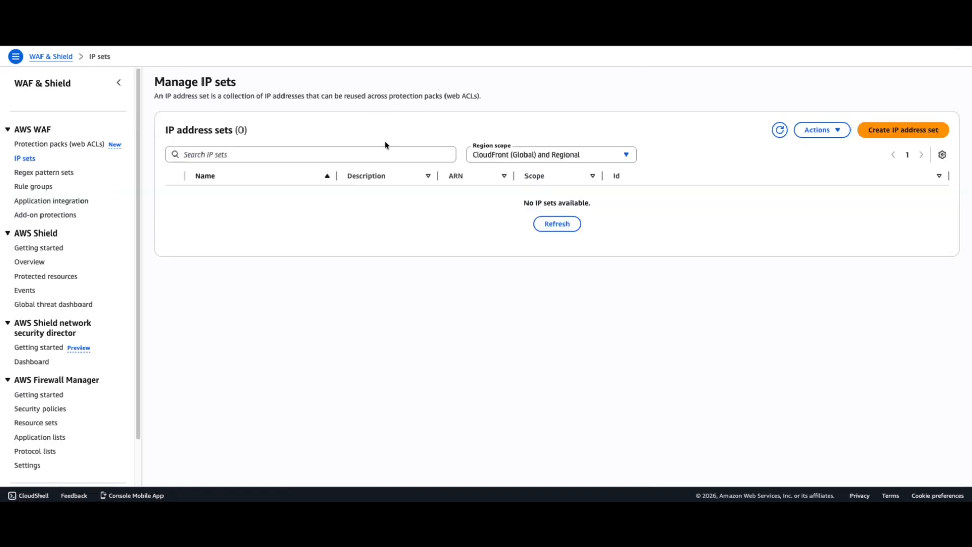
left_click(878, 132)
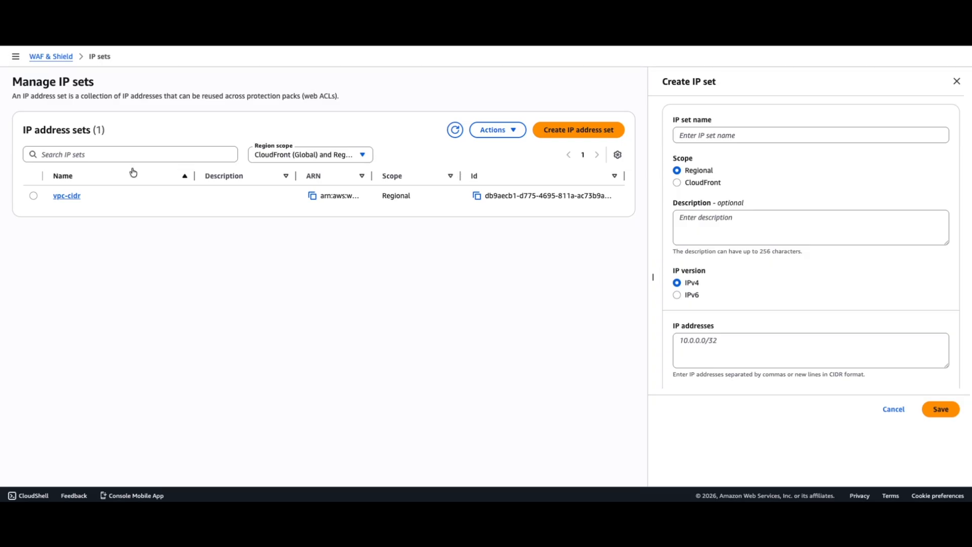
left_click(72, 197)
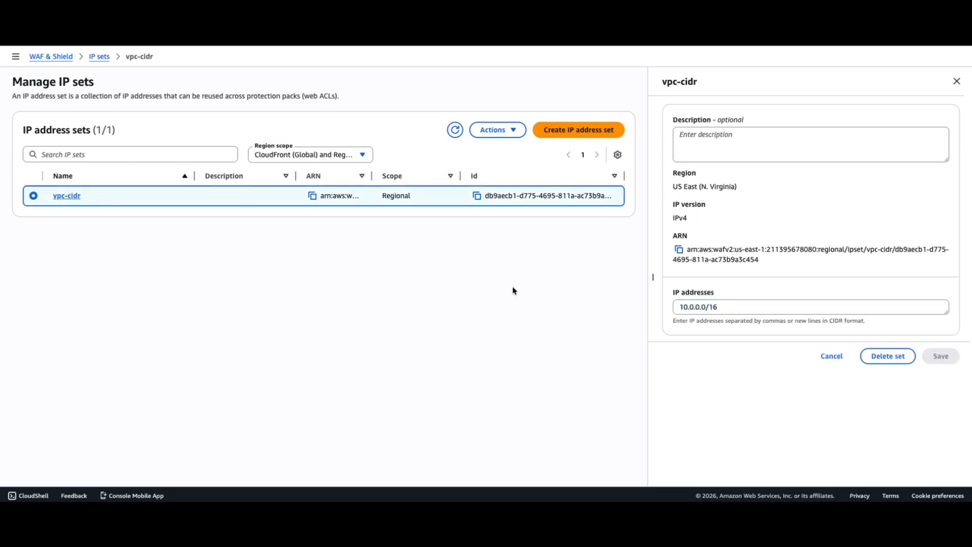
- Review the name, scope, description and IP address fields for creating an IP set, close the form, and return to the rate-based rule
left_click(577, 136)
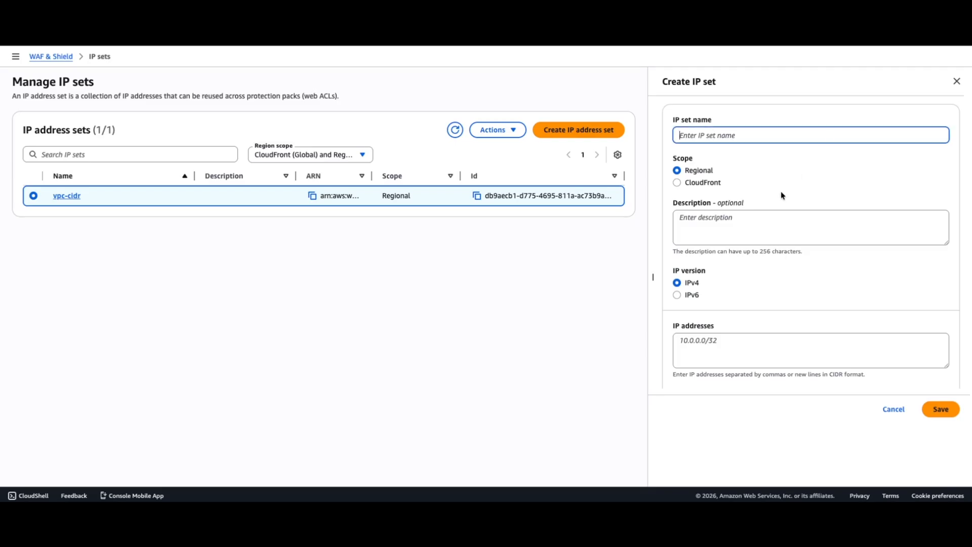
left_click(750, 223)
left_click(688, 193)
left_click(697, 181)
left_click(721, 370)
left_click(957, 82)
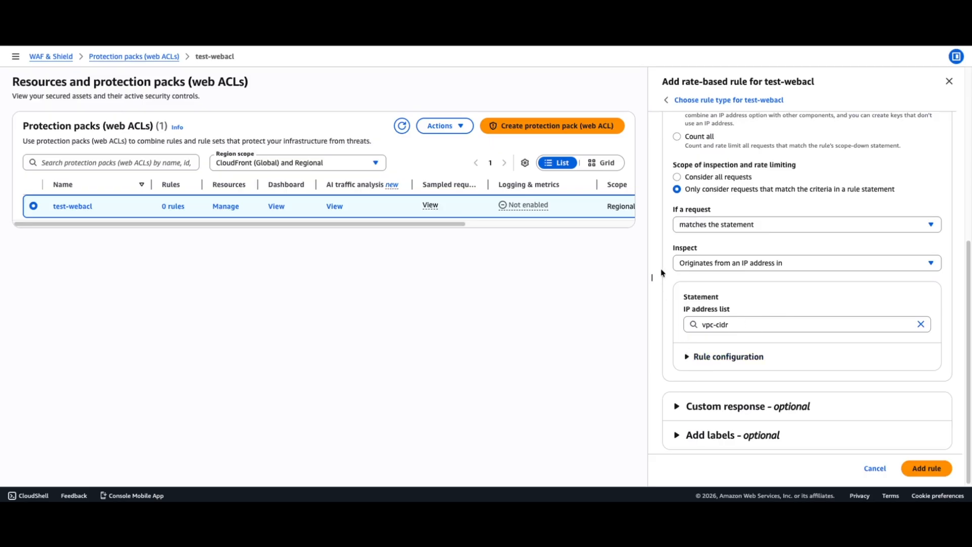
- Set the request condition to does not match the statement (NOT) and expand the IP statement's rule configuration
left_click(713, 228)
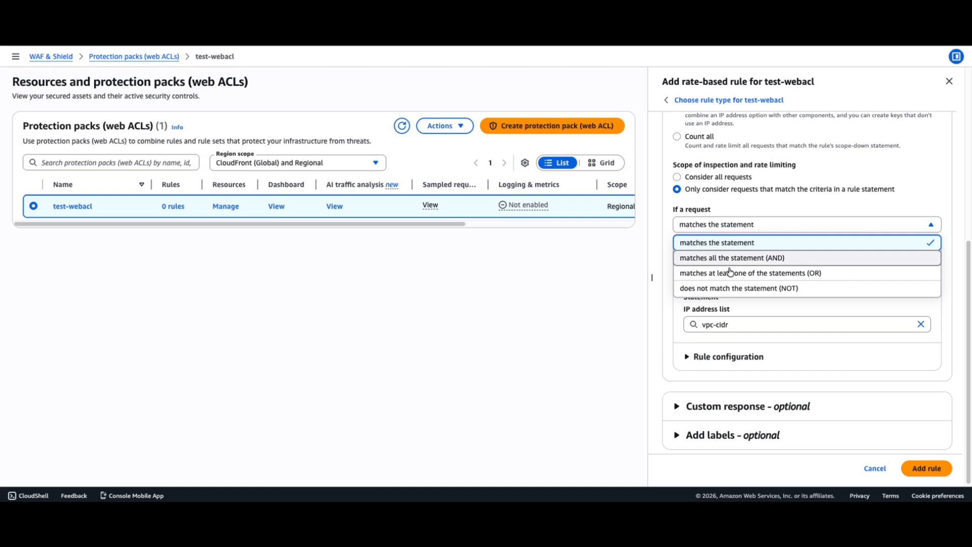
left_click(728, 289)
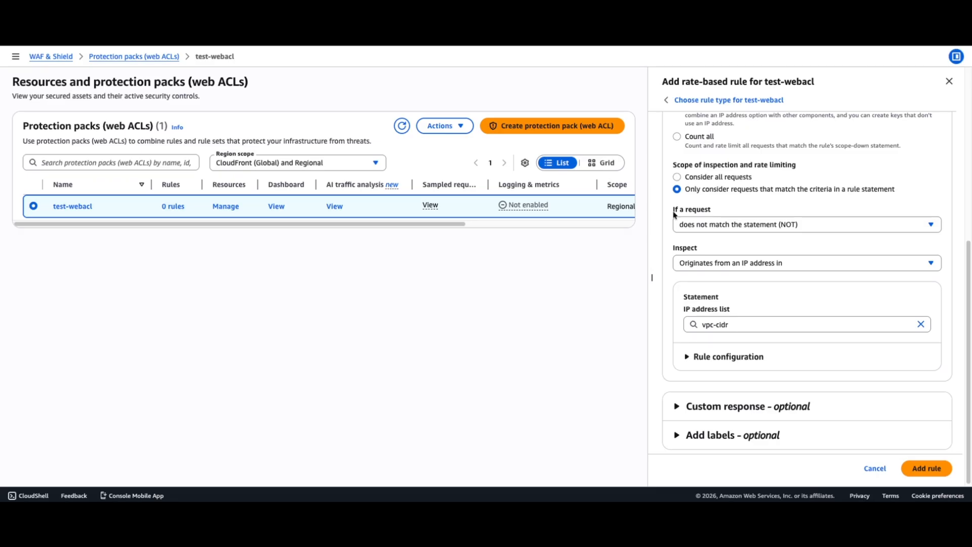
scroll(727, 380, "down", 1)
left_click(709, 355)
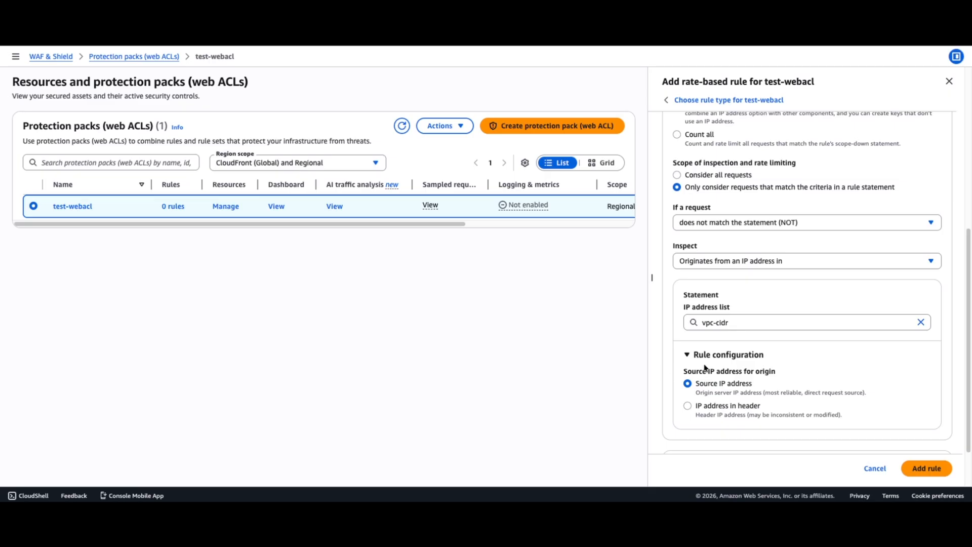
- Add the configured rate-based rule to test-webacl, open the saved test rule to check its settings, and close it
scroll(772, 340, "up", 4)
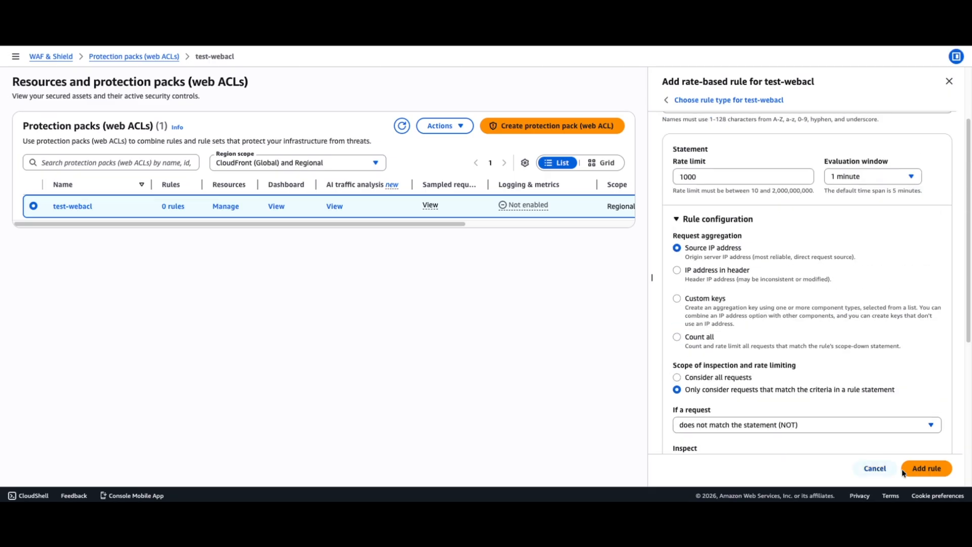
left_click(927, 468)
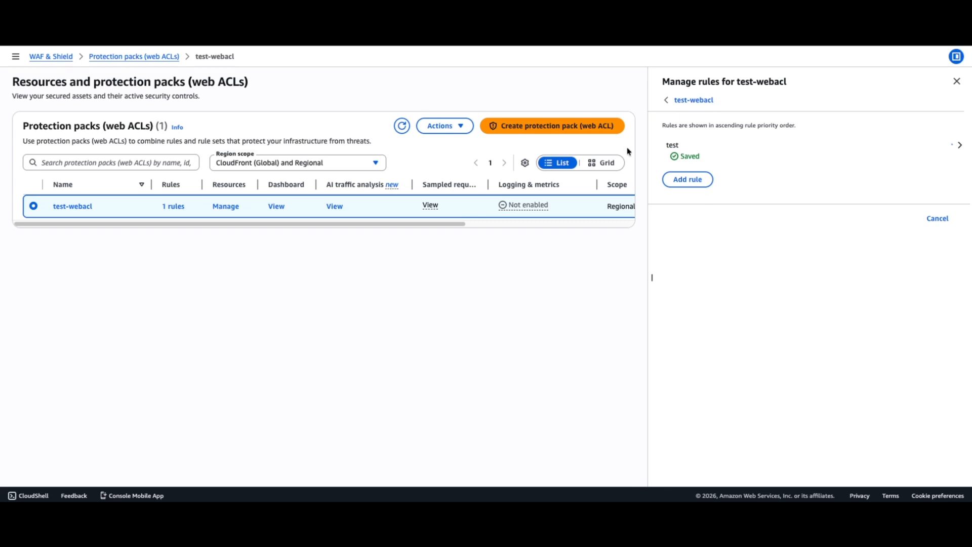
left_click(961, 146)
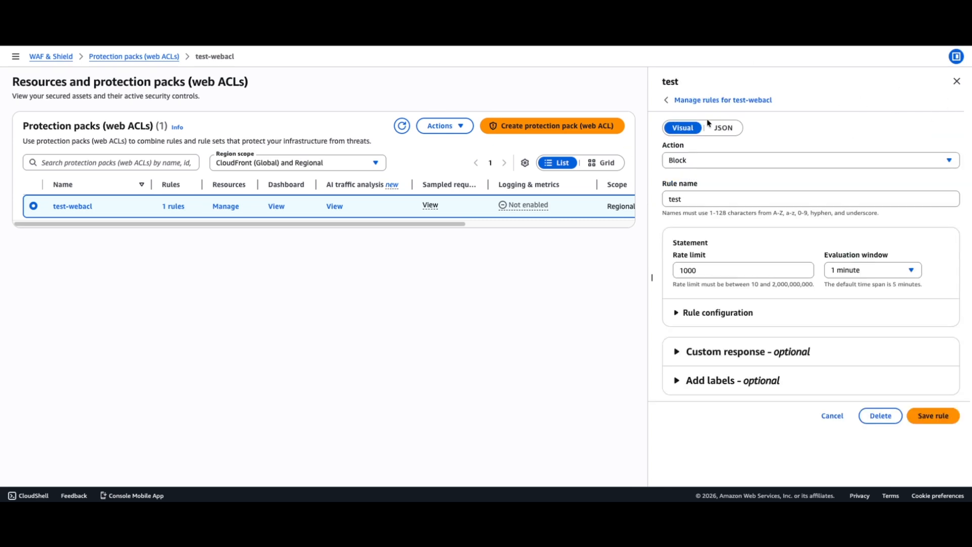
left_click(957, 81)
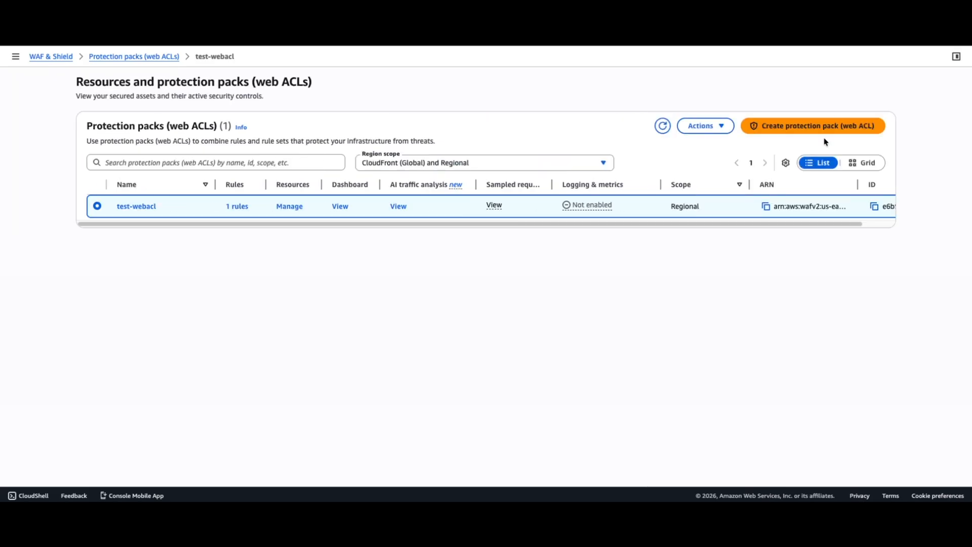
- Start adding an AWS-managed rule group to test-webacl and look through the free and paid rule groups on offer
left_click(239, 207)
left_click(689, 168)
left_click(723, 208)
left_click(940, 378)
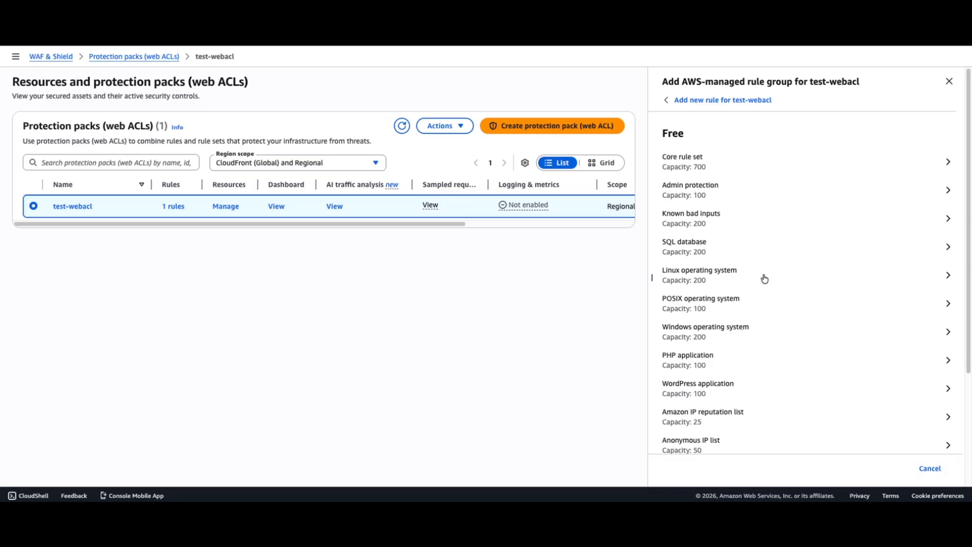
scroll(731, 335, "down", 2)
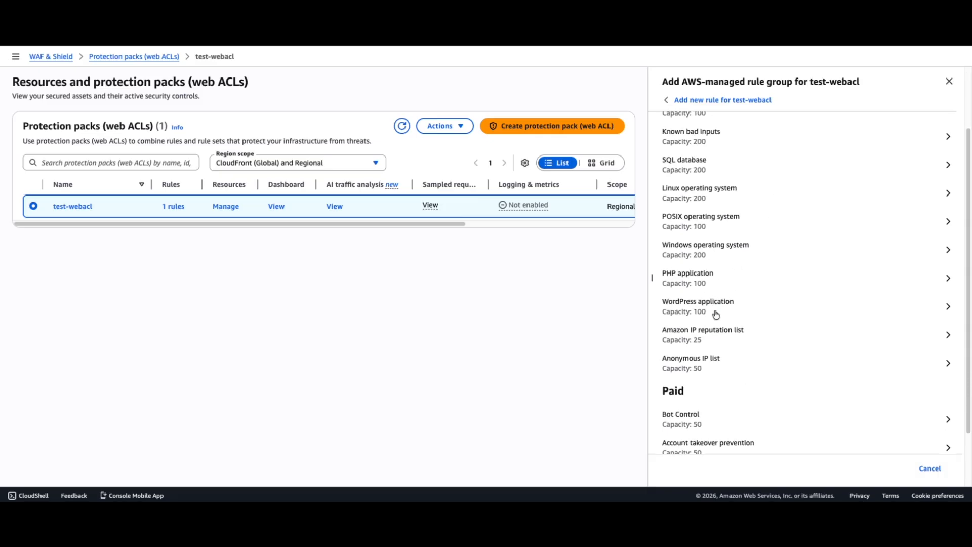
scroll(715, 309, "up", 3)
scroll(716, 309, "down", 5)
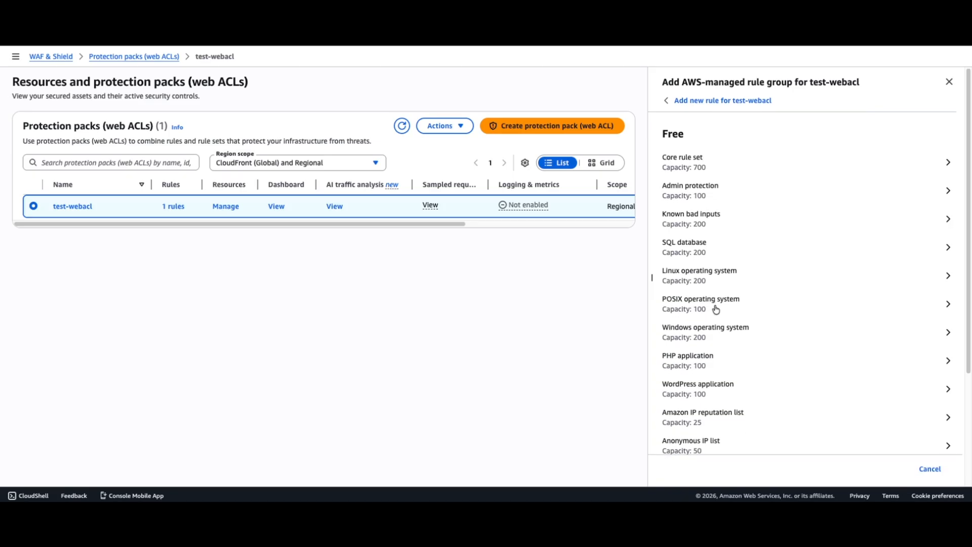
scroll(716, 308, "up", 1)
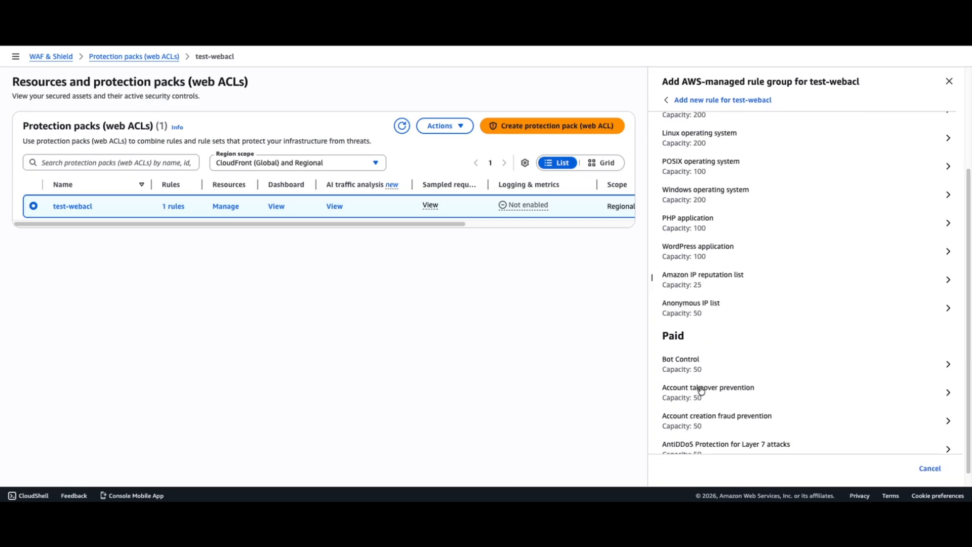
scroll(704, 328, "up", 3)
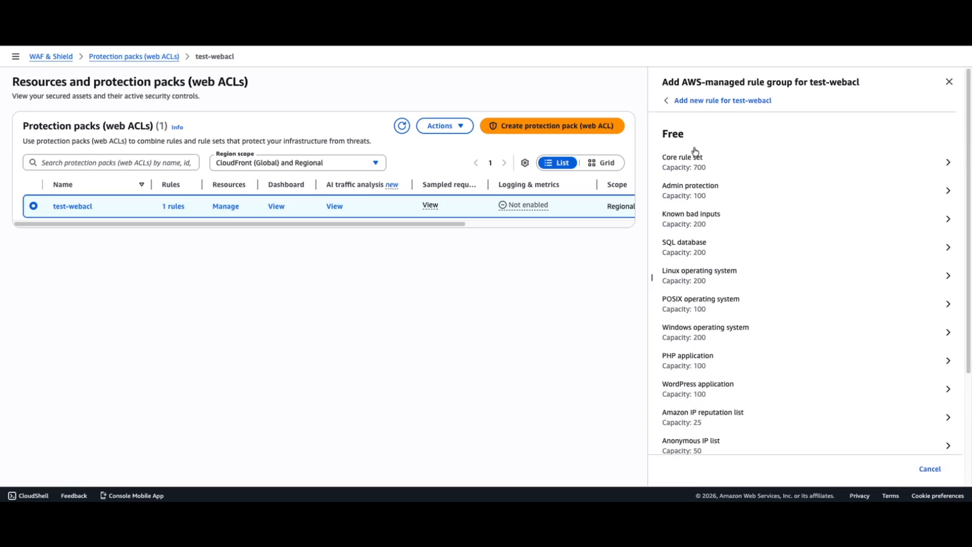
- Add the free Core rule set (AWSManagedRulesCommonRuleSet) to test-webacl, leaving its individual rule actions at their defaults
left_click(690, 165)
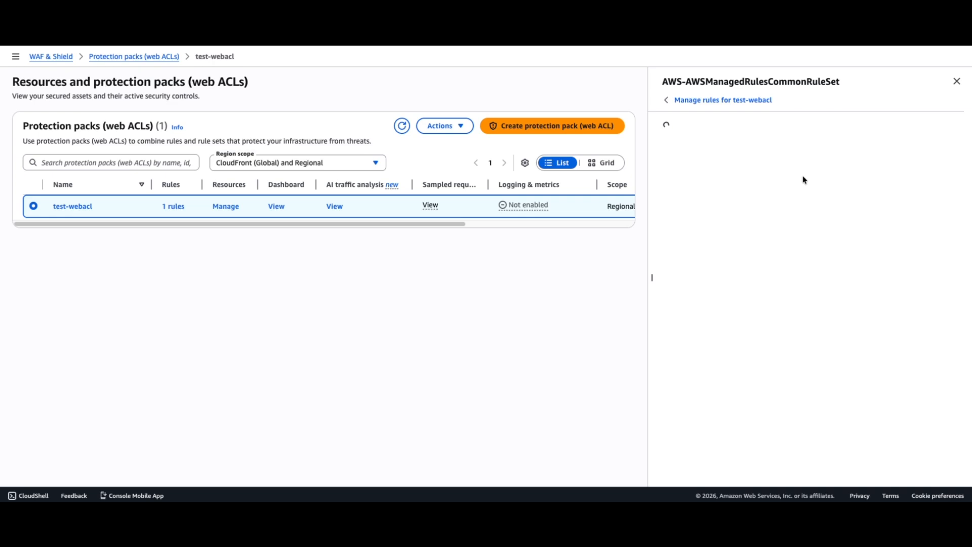
scroll(810, 309, "down", 10)
left_click(926, 468)
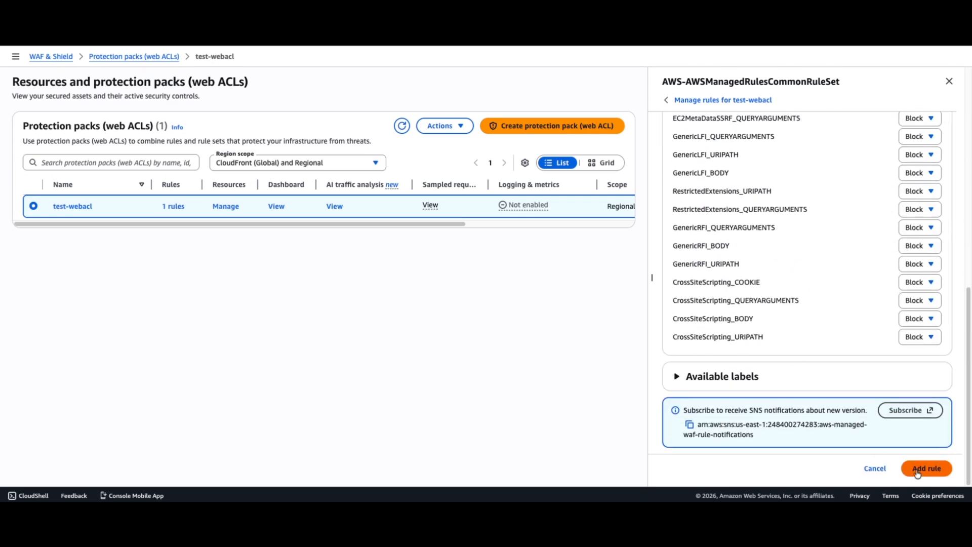
scroll(793, 325, "up", 5)
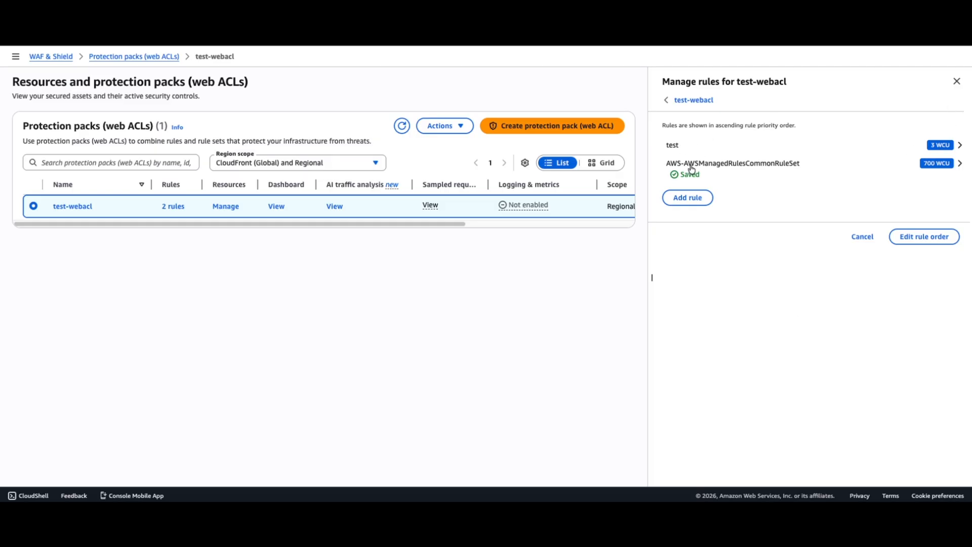
- Edit the rule order of test-webacl and move AWS-AWSManagedRulesCommonRuleSet above the test rule
left_click(925, 241)
mouse_move(666, 163)
left_mouse_down()
mouse_move(666, 136)
mouse_move(666, 145)
left_mouse_up()
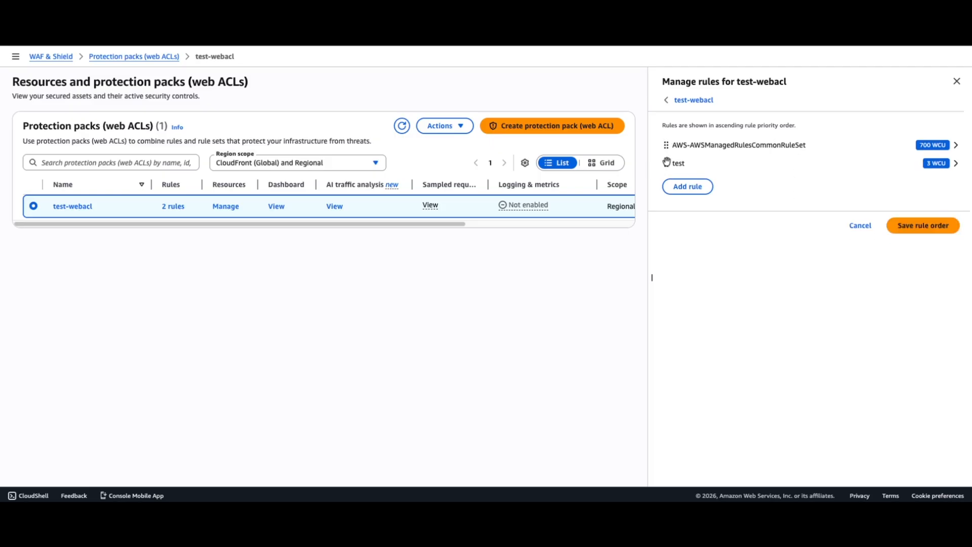